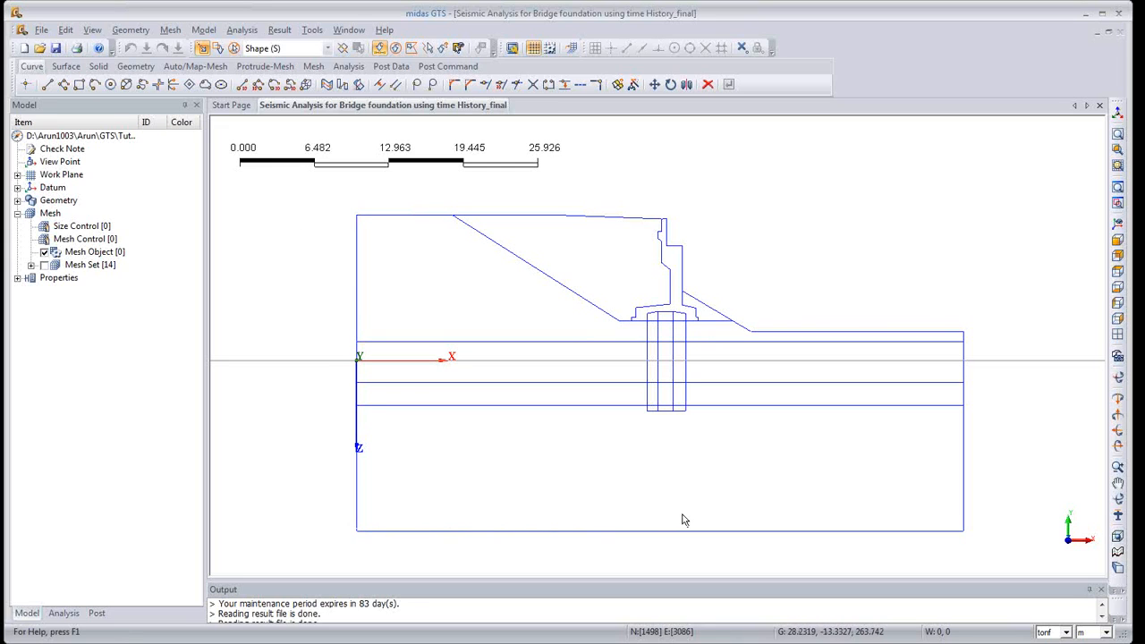
pyautogui.click(41, 30)
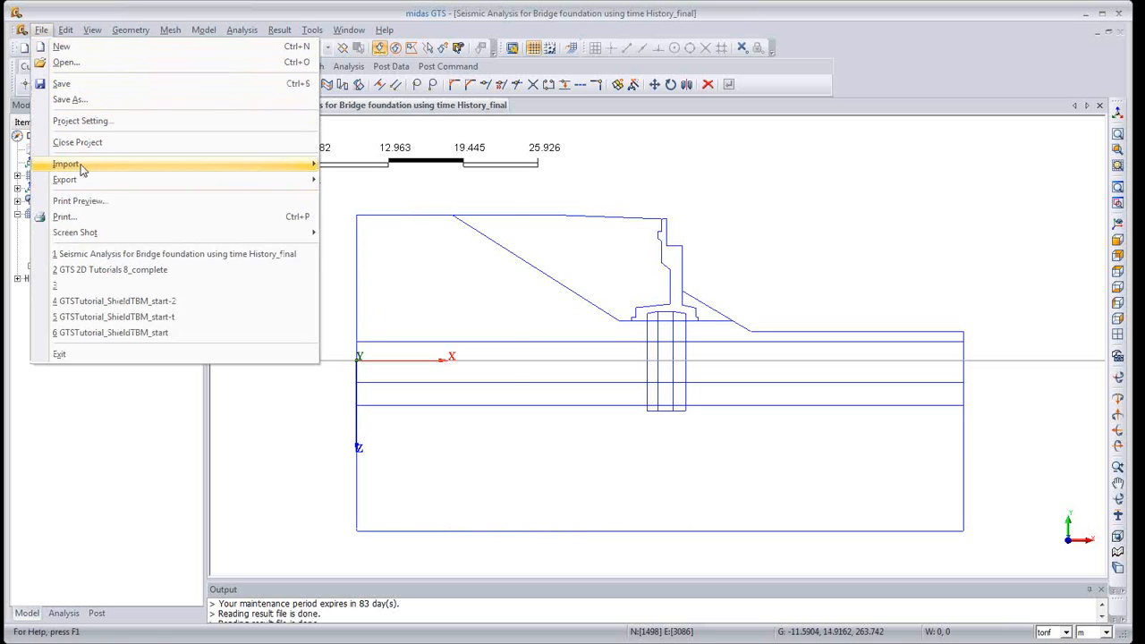
pyautogui.moveTo(297, 169)
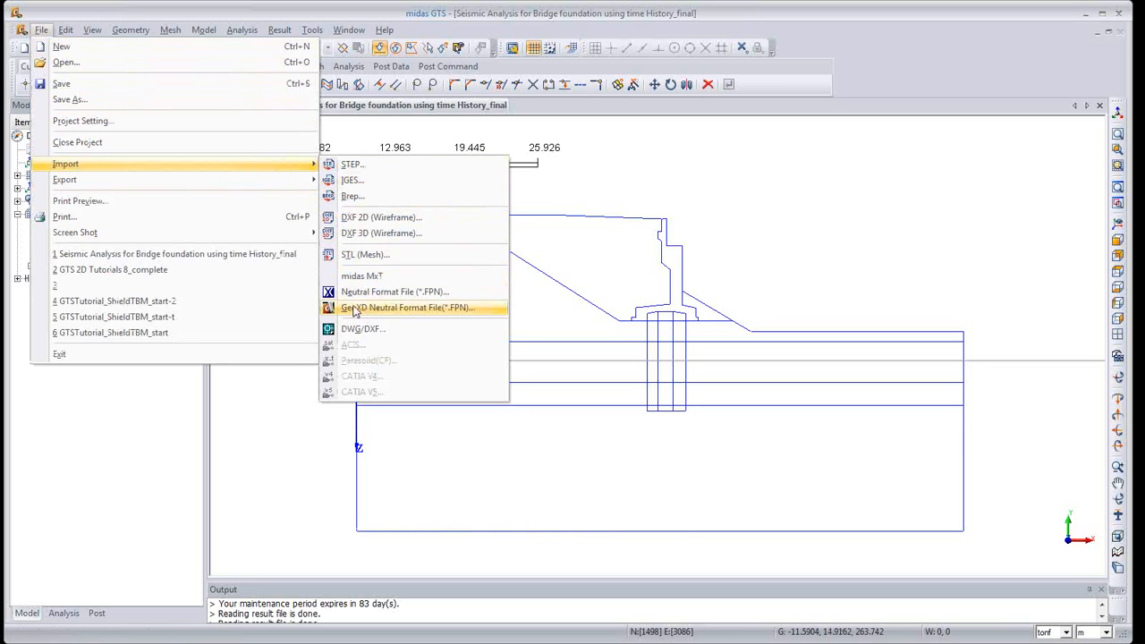
pyautogui.click(619, 199)
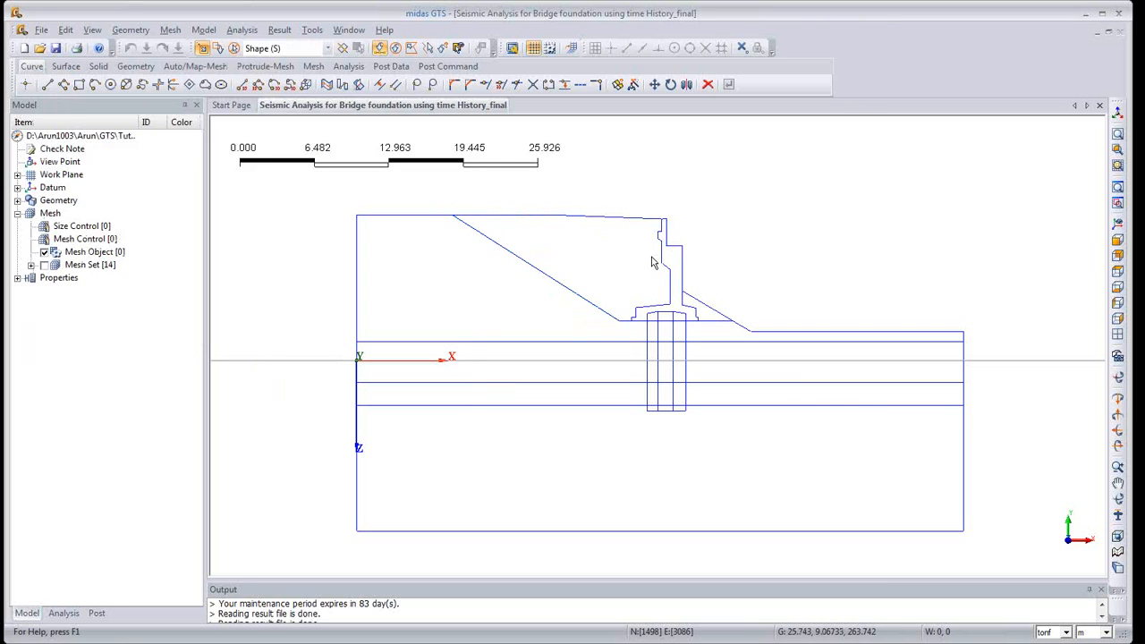
# Show all mesh sets and display the meshed model in front view
pyautogui.click(46, 267)
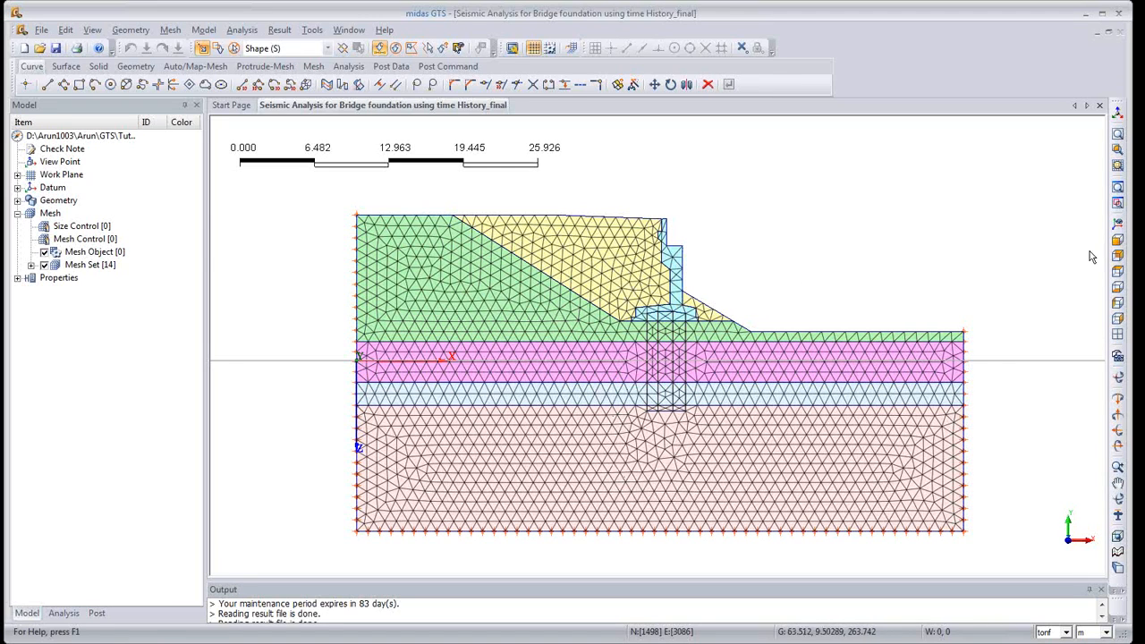
pyautogui.click(1119, 225)
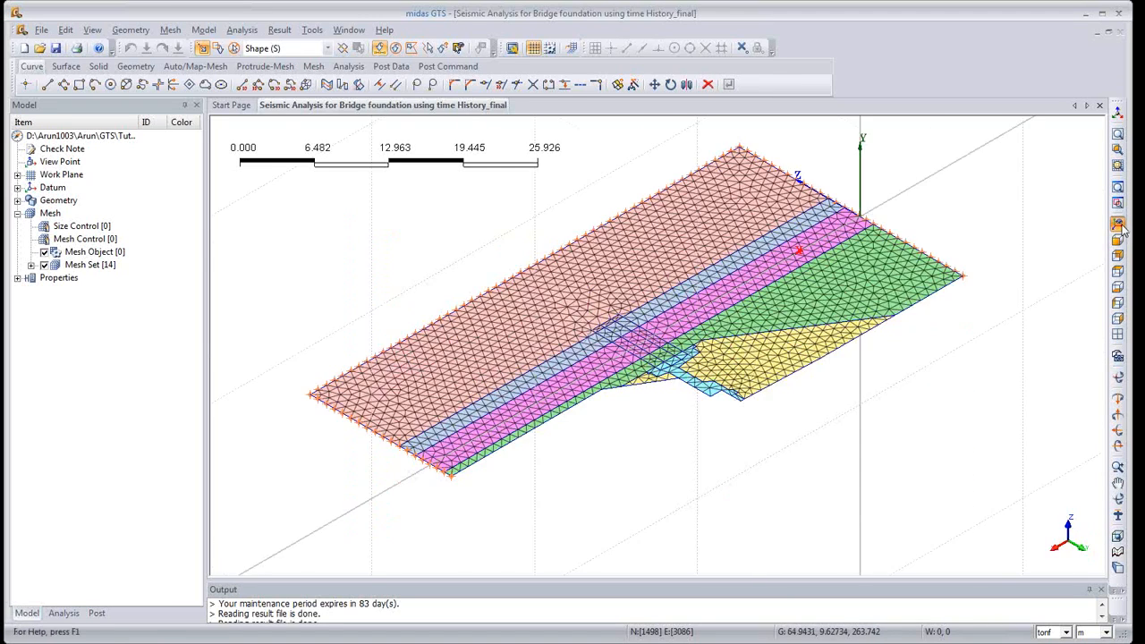
pyautogui.click(1121, 235)
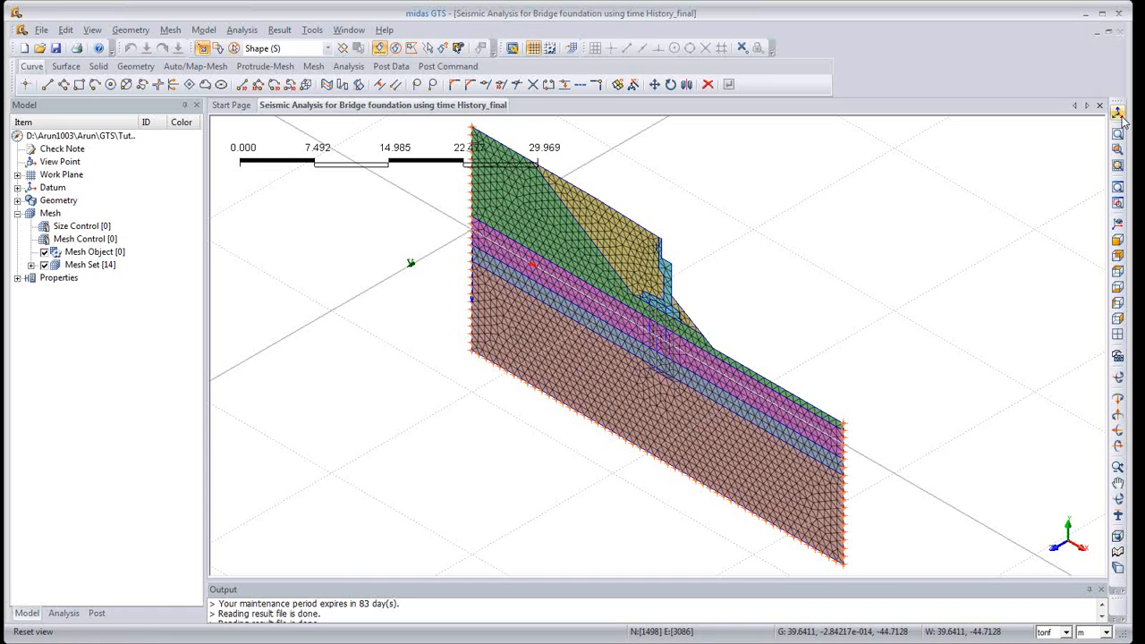
pyautogui.click(1118, 240)
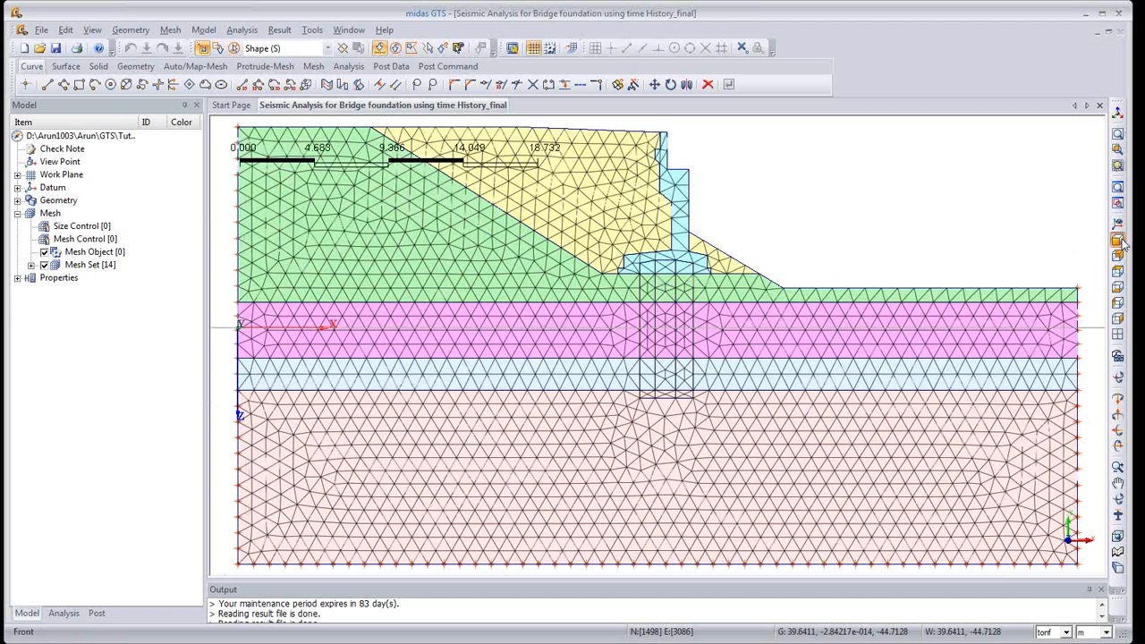
# Open the material list and go through its entries from Embankment to Steel Pipe Pile
pyautogui.click(194, 32)
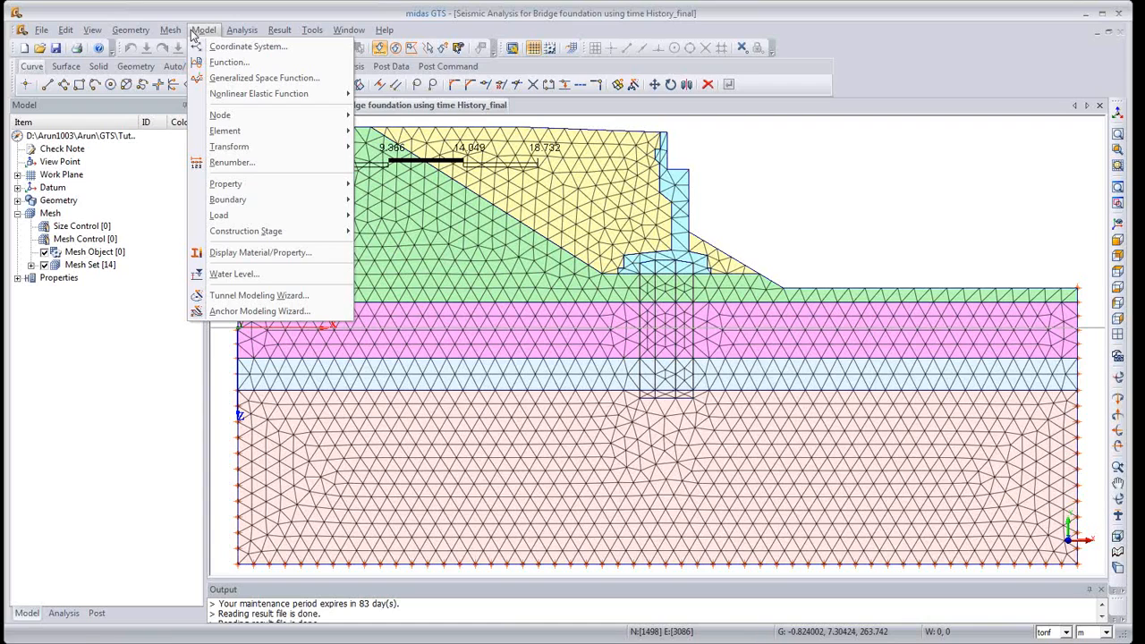
pyautogui.moveTo(249, 186)
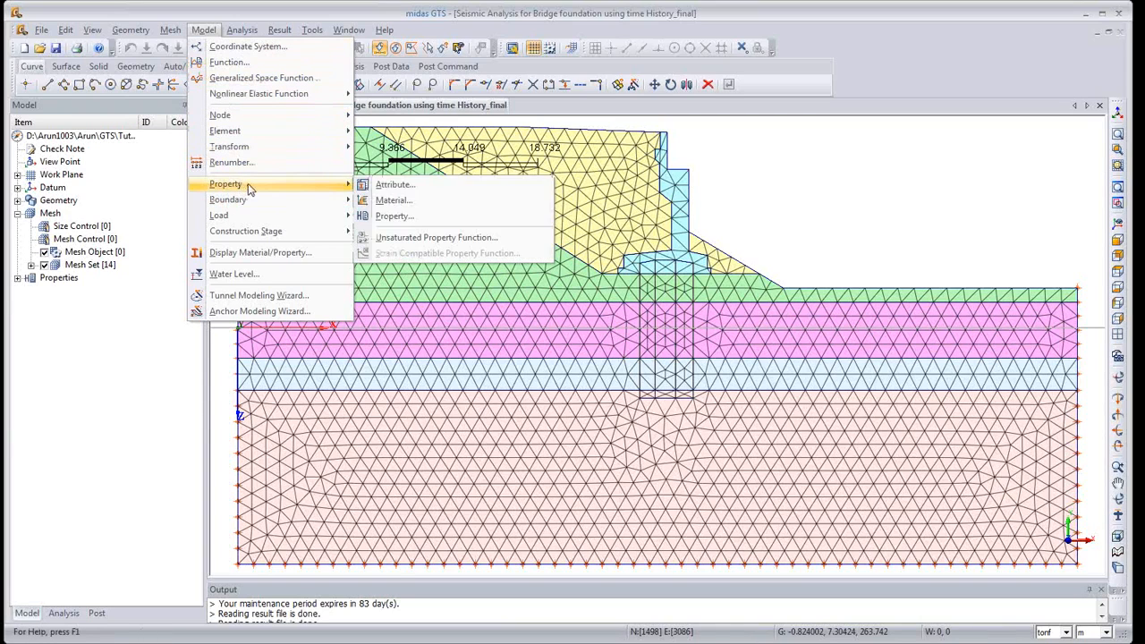
pyautogui.click(386, 201)
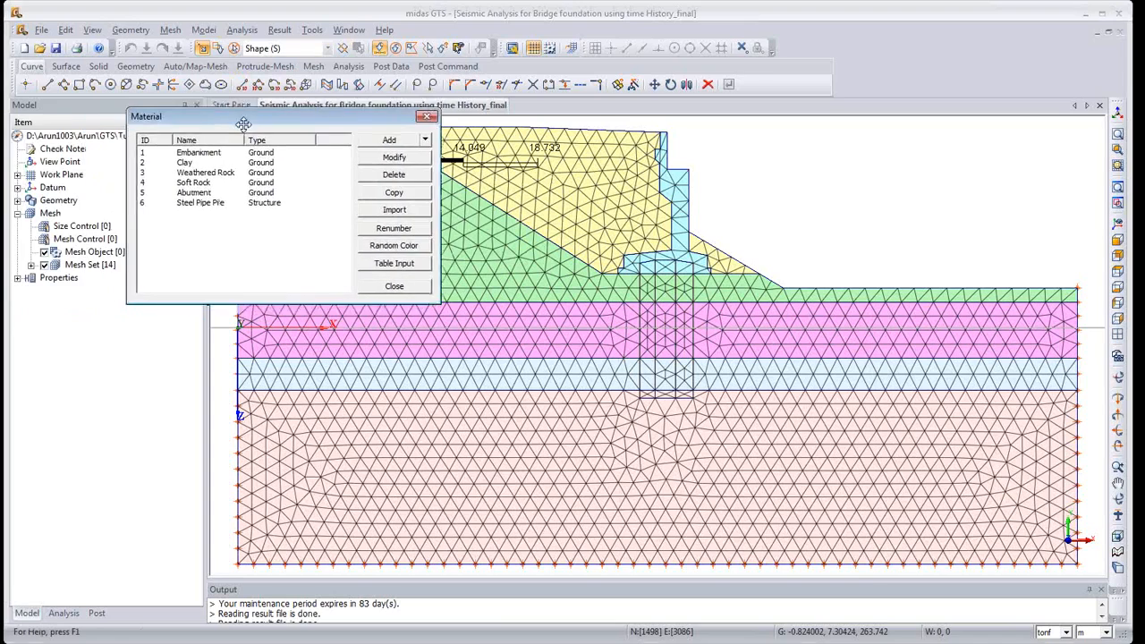
pyautogui.click(273, 152)
pyautogui.click(246, 161)
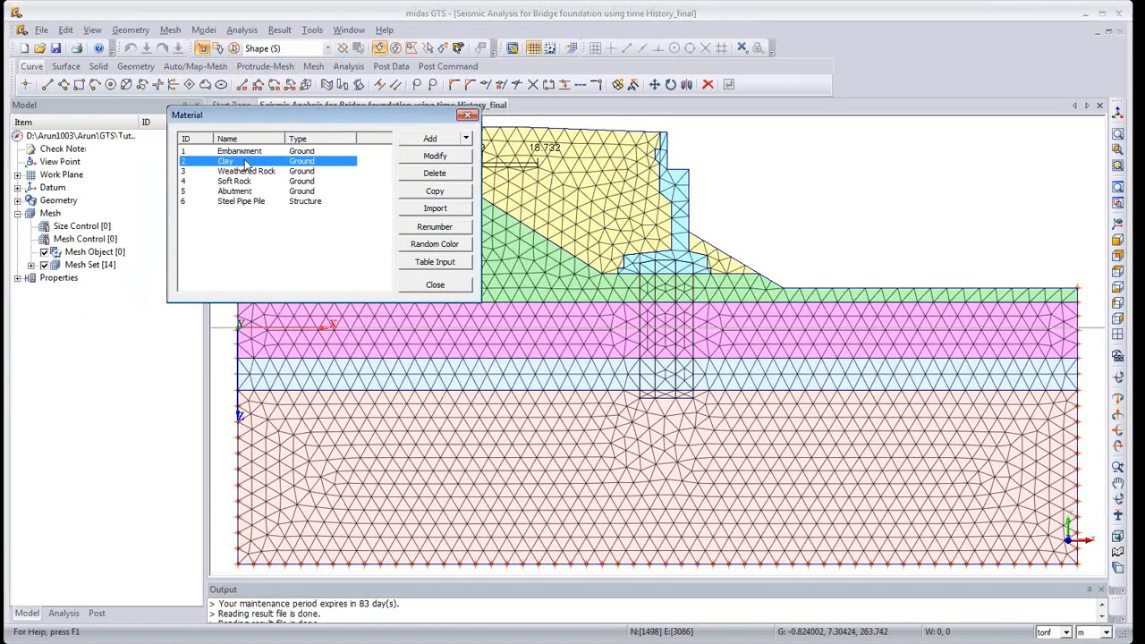
pyautogui.click(246, 172)
pyautogui.click(246, 182)
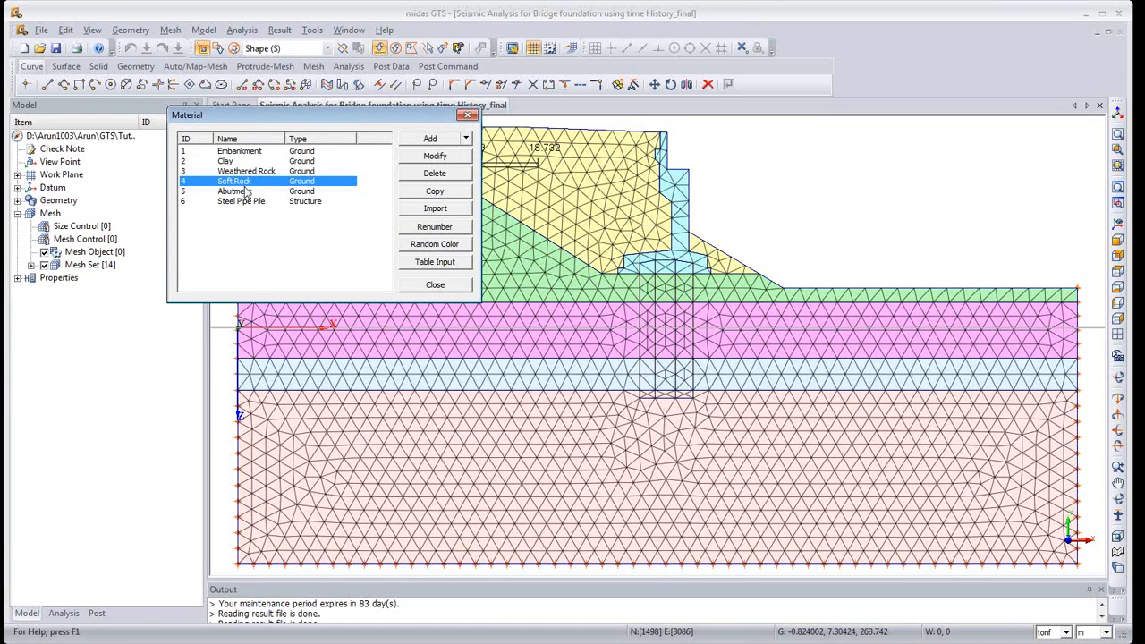
pyautogui.click(246, 192)
pyautogui.click(246, 202)
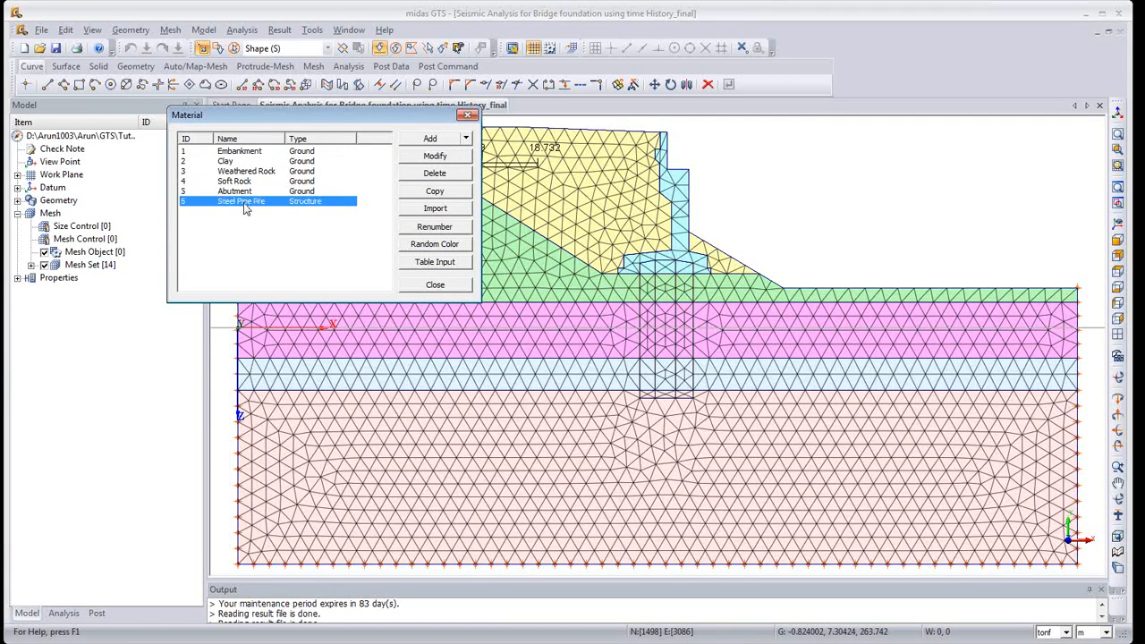
# Examine the Embankment material's parameters and the constitutive model types available for it
pyautogui.doubleClick(243, 152)
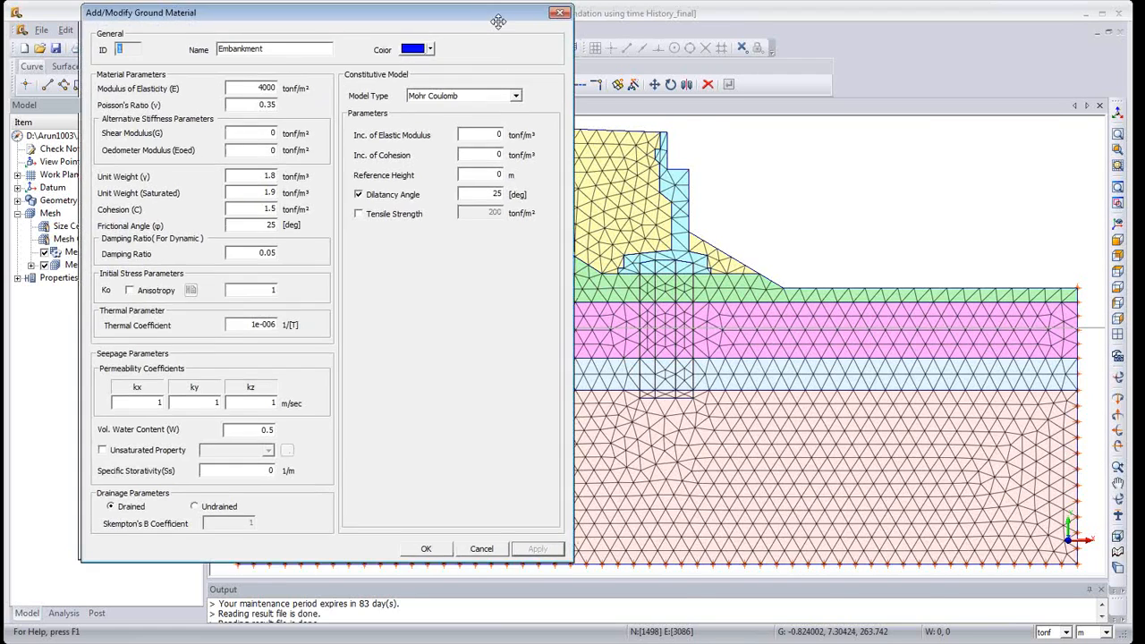
pyautogui.moveTo(495, 13); pyautogui.dragTo(855, 43)
pyautogui.click(875, 123)
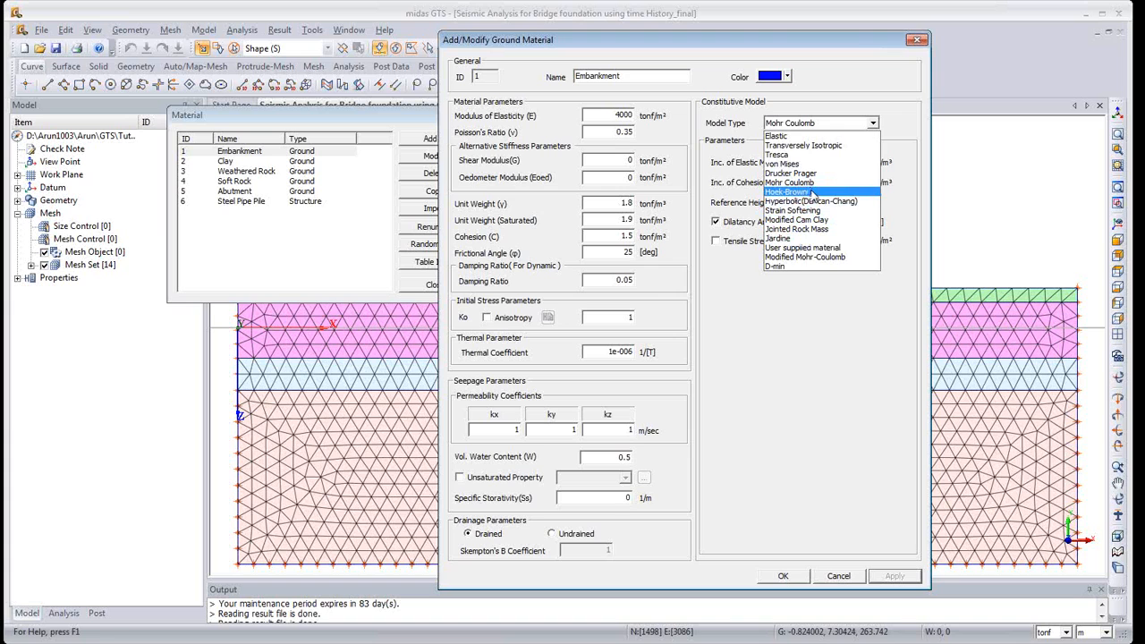
pyautogui.click(899, 113)
pyautogui.click(917, 40)
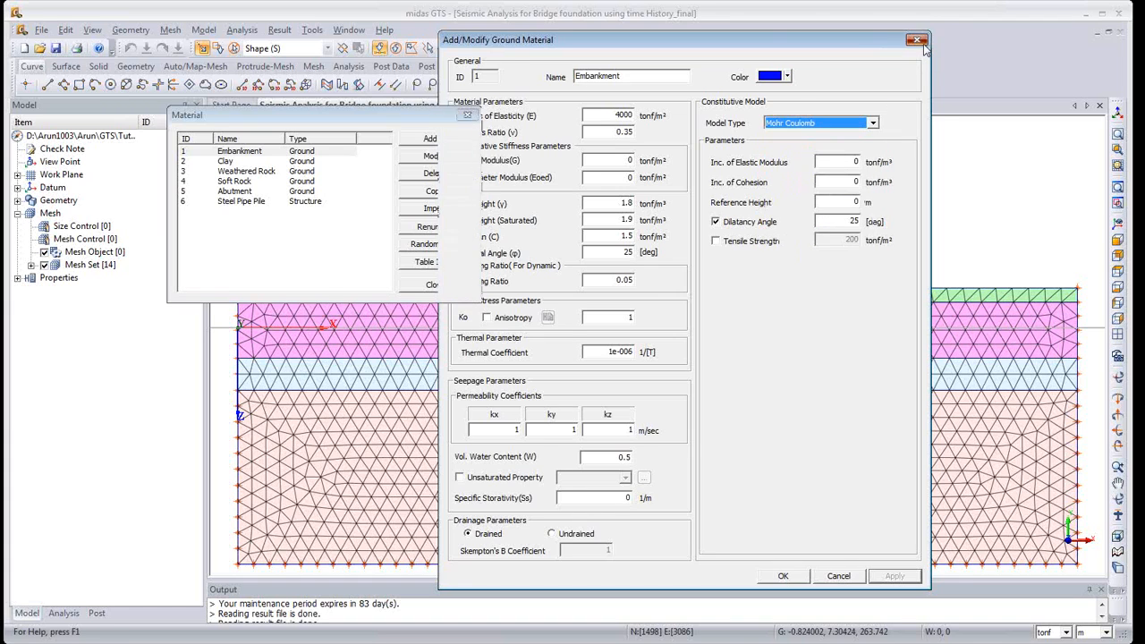
# Examine the Clay material's parameters and the unsaturated property function options available for it
pyautogui.doubleClick(223, 161)
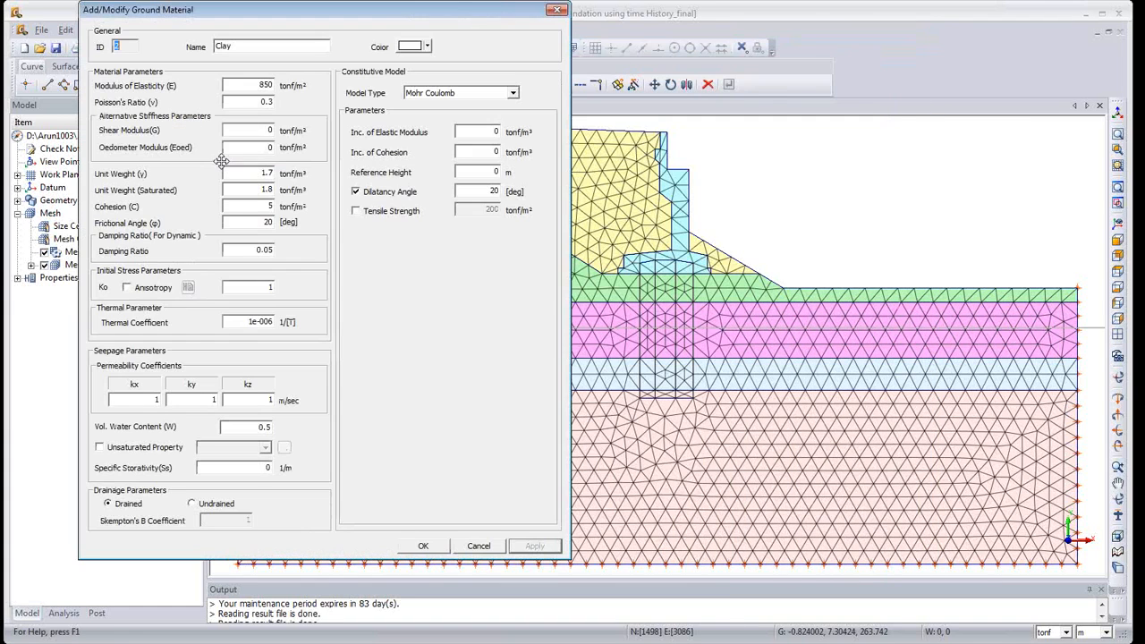
pyautogui.moveTo(448, 10); pyautogui.dragTo(906, 22)
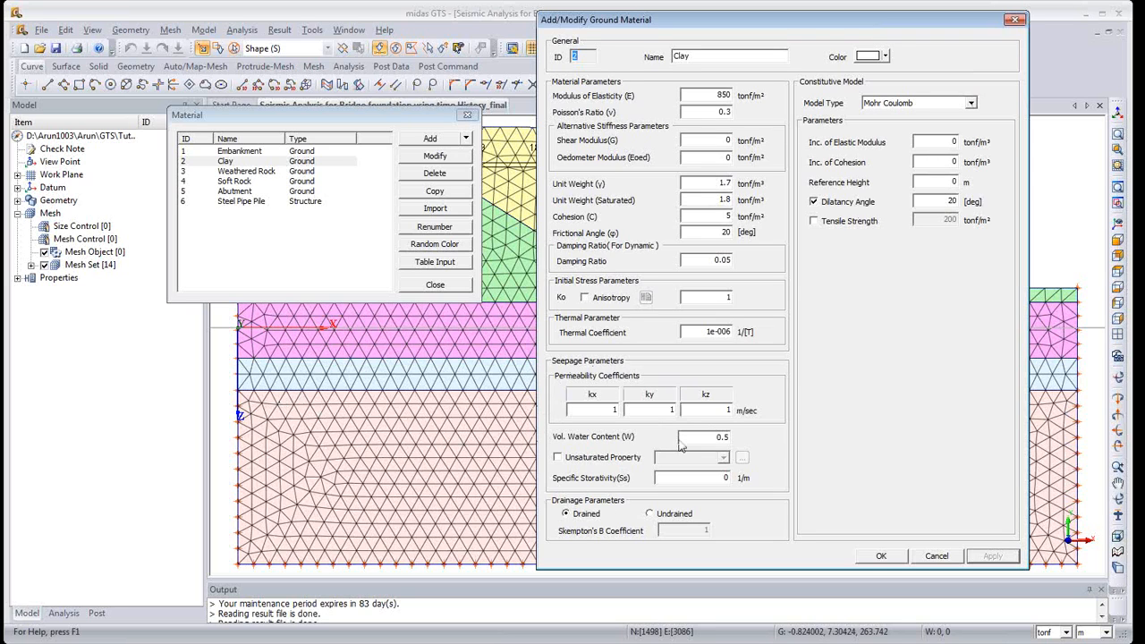
pyautogui.click(559, 457)
pyautogui.click(742, 458)
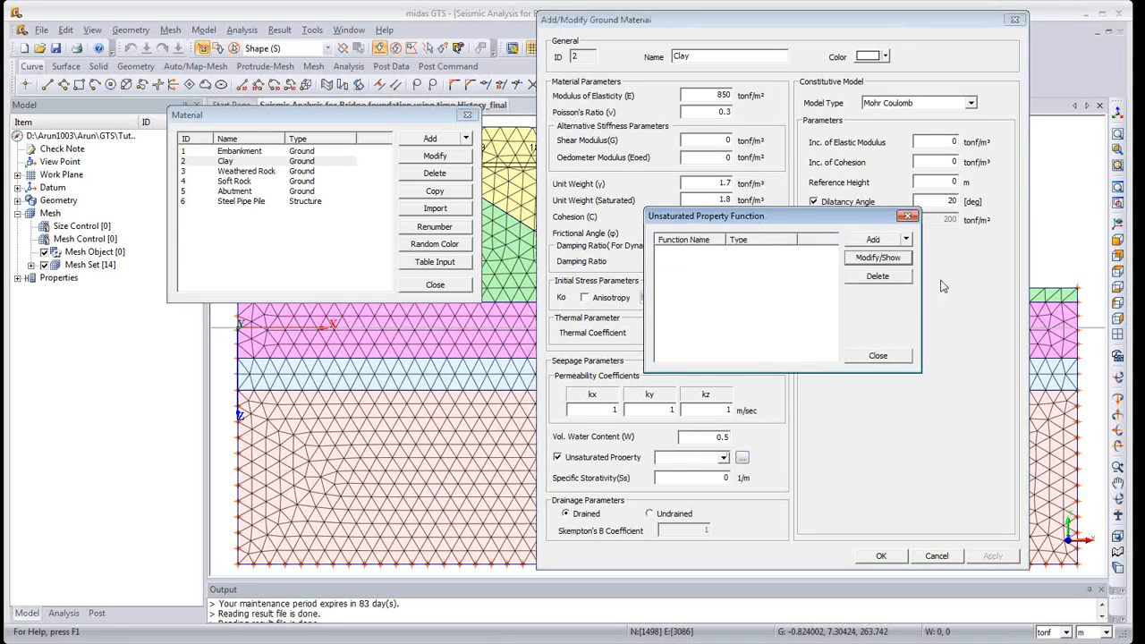
pyautogui.click(907, 240)
pyautogui.click(903, 257)
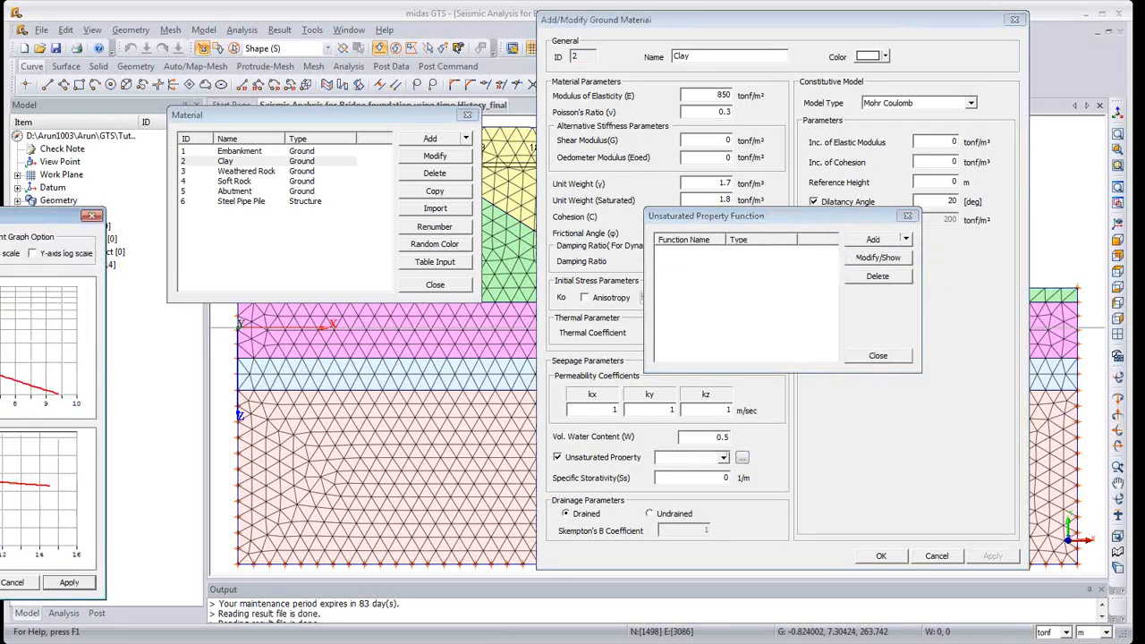
pyautogui.moveTo(560, 223); pyautogui.dragTo(598, 211)
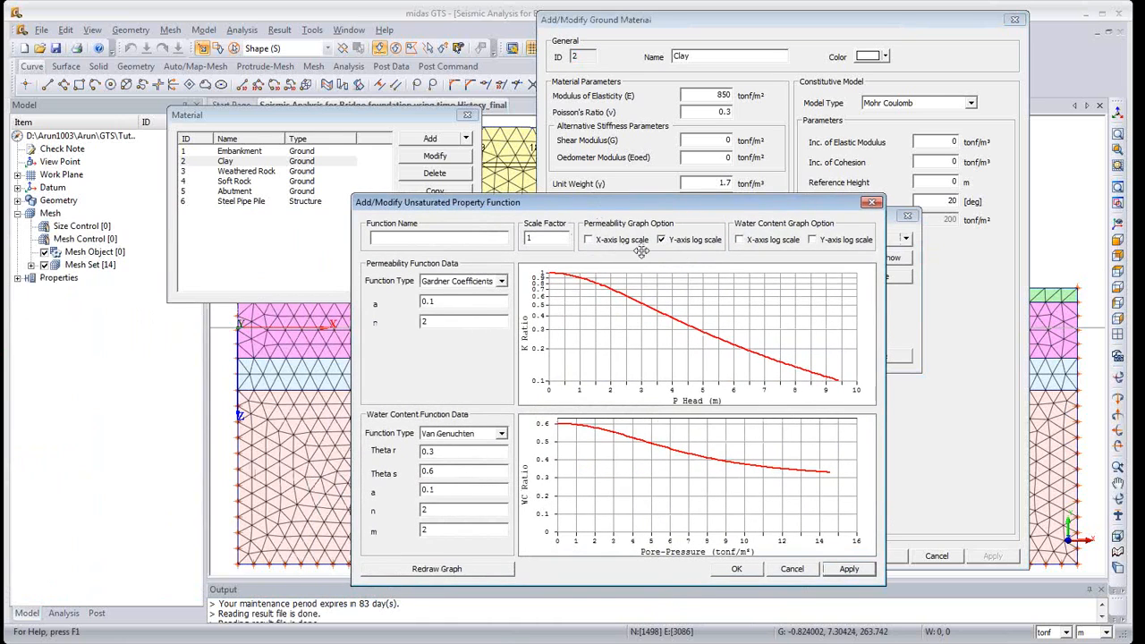
pyautogui.click(871, 202)
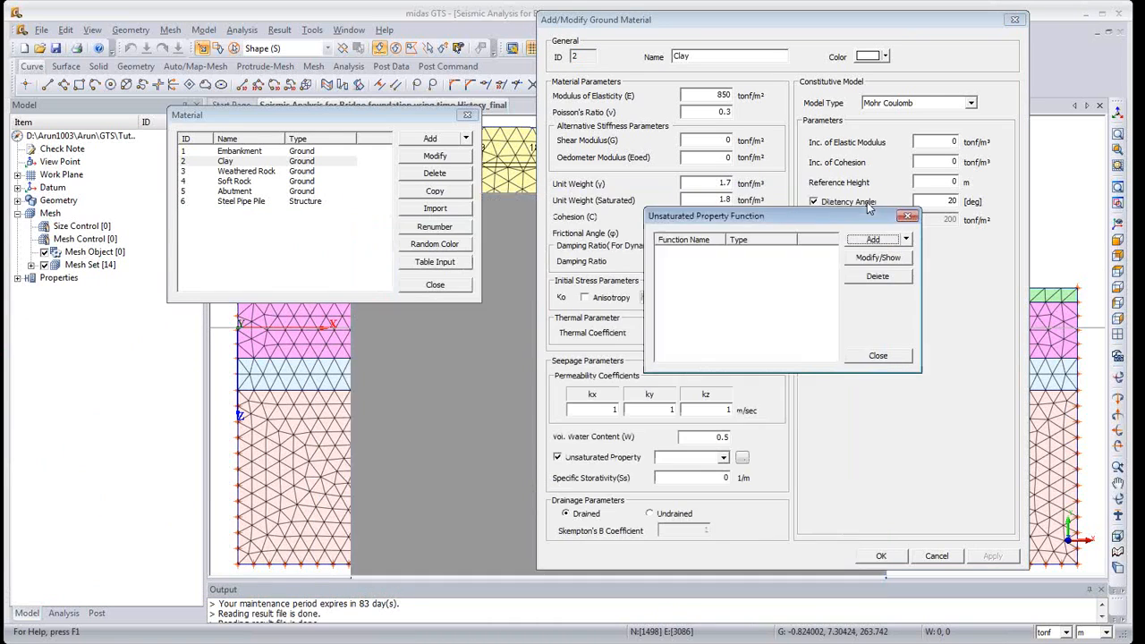
pyautogui.click(907, 216)
pyautogui.click(558, 457)
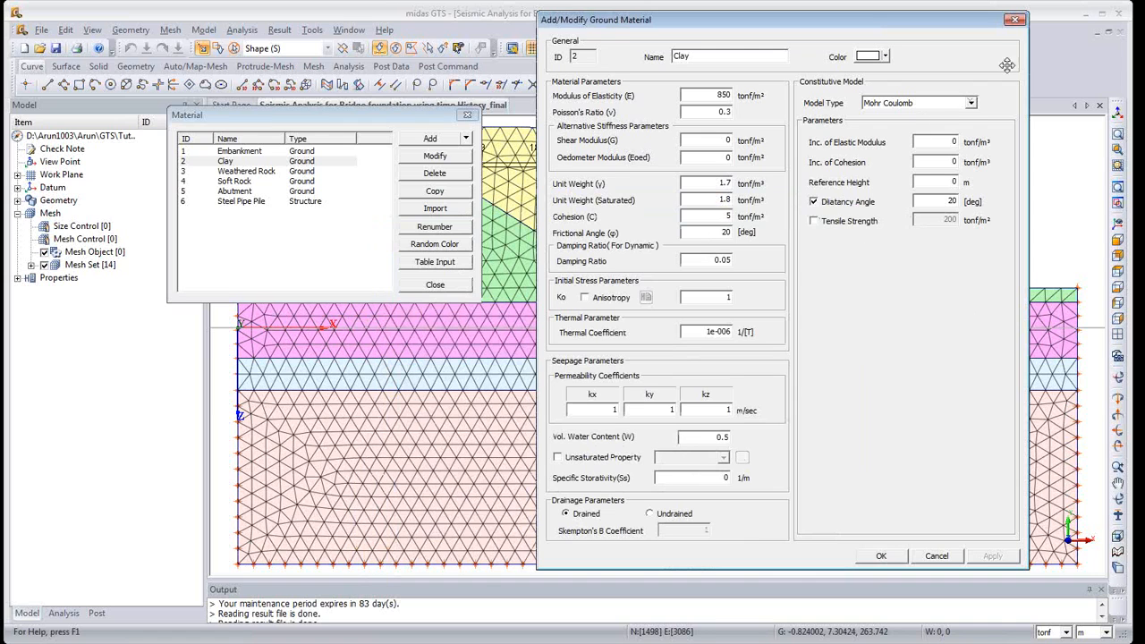
# Examine the Abutment material's stiffness parameters and constitutive model
pyautogui.doubleClick(234, 191)
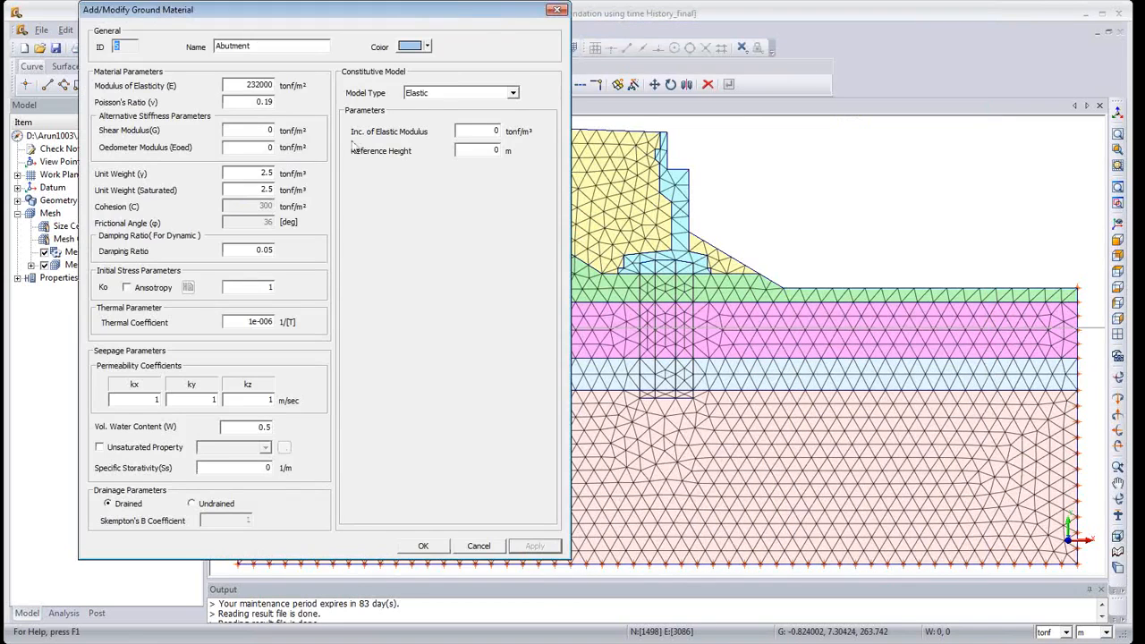
pyautogui.moveTo(460, 22); pyautogui.dragTo(872, 31)
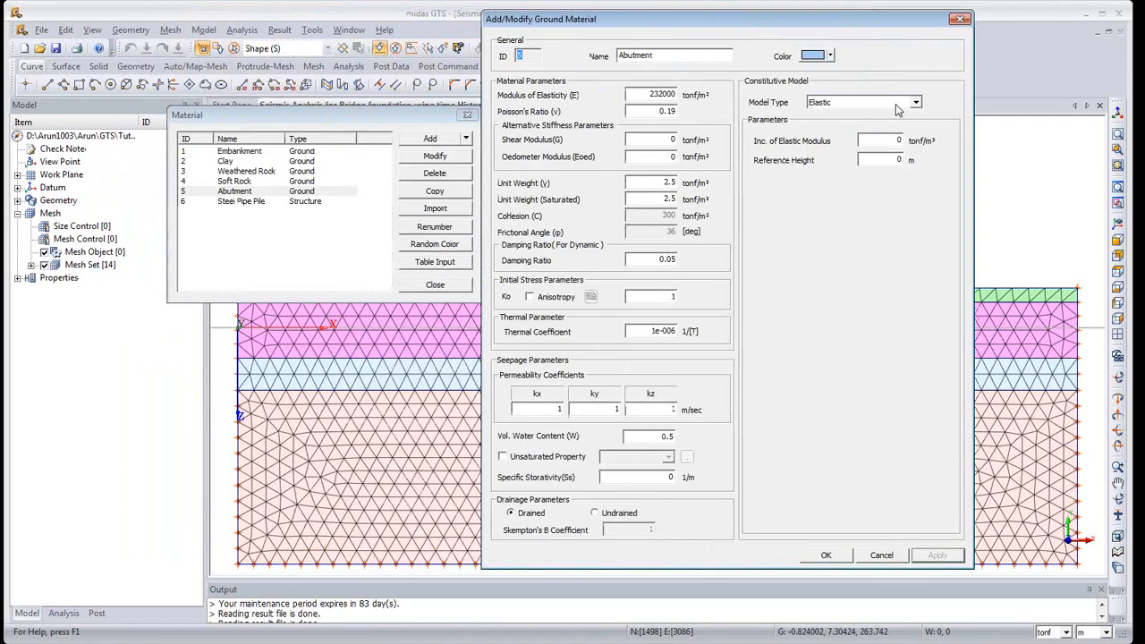
pyautogui.click(962, 19)
# Examine the structural material parameters of Steel Pipe Pile and close the material list
pyautogui.click(192, 205)
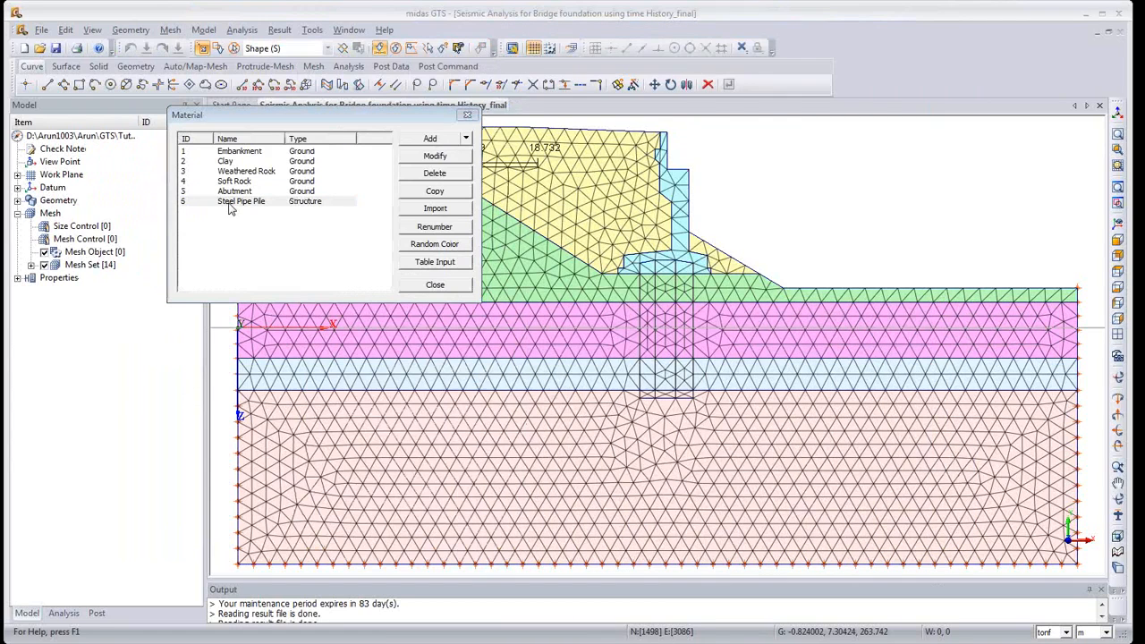
pyautogui.click(435, 156)
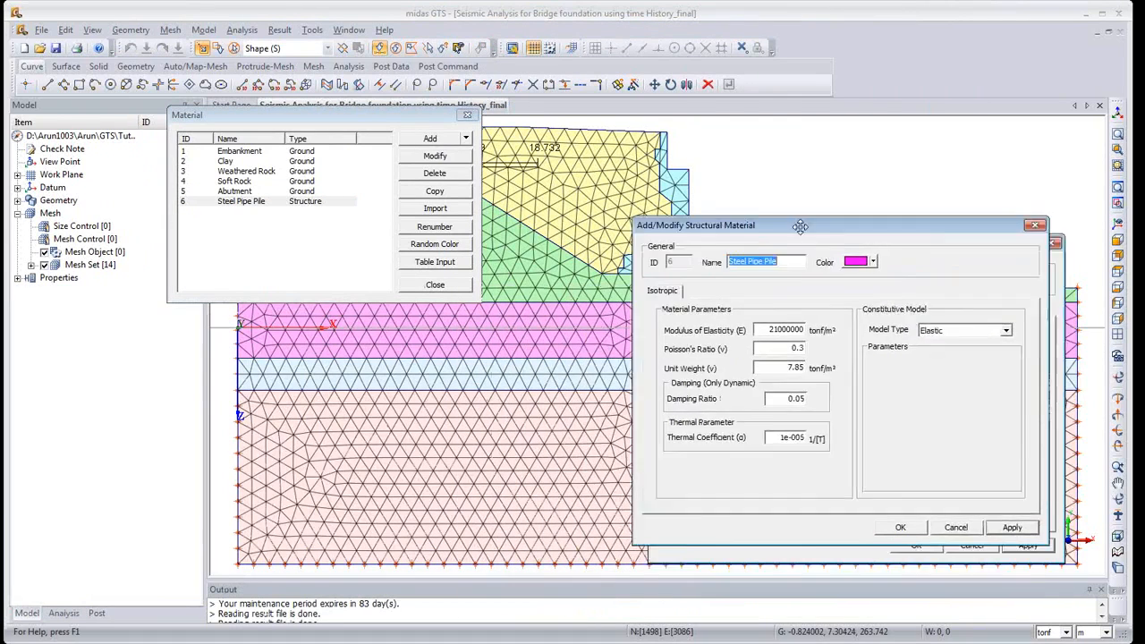
pyautogui.moveTo(750, 236); pyautogui.dragTo(725, 172)
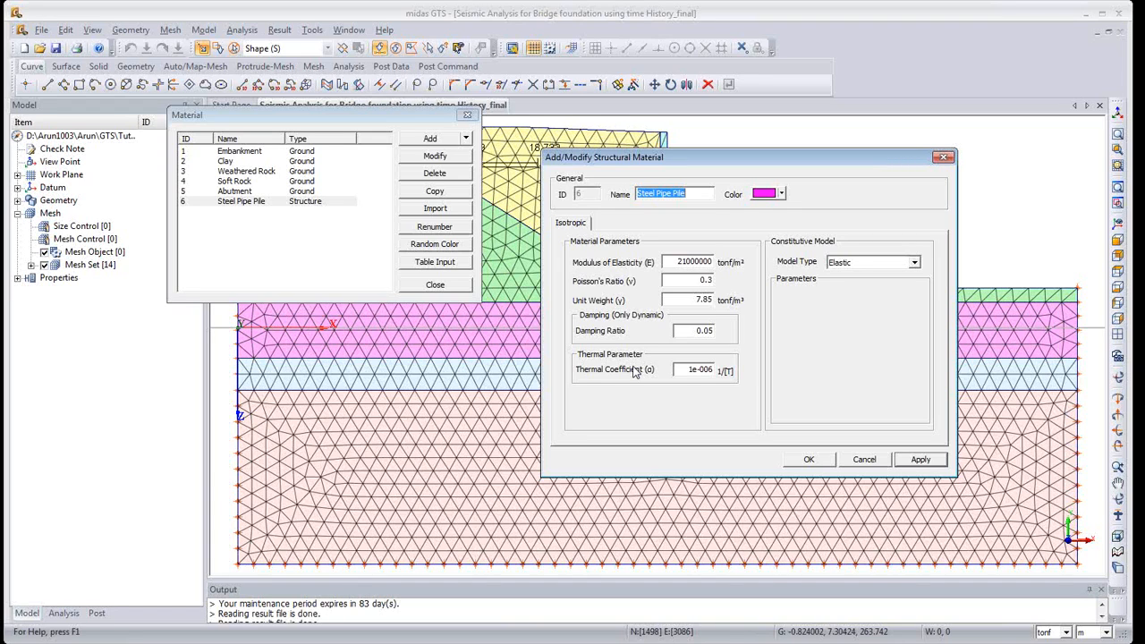
pyautogui.click(943, 157)
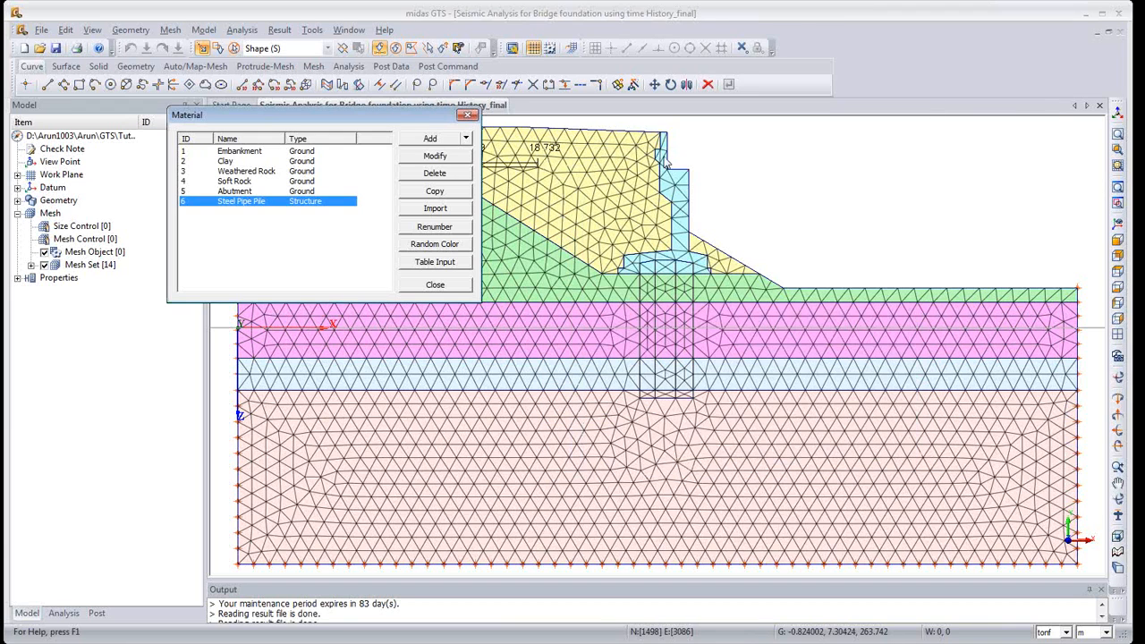
pyautogui.click(468, 115)
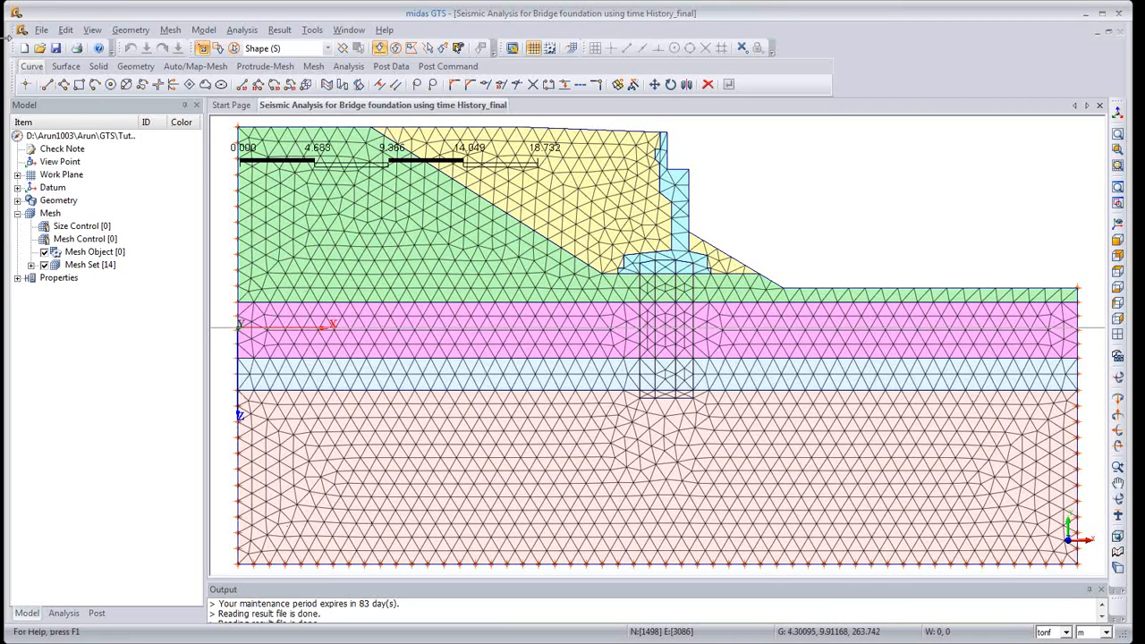
# Examine the Create Ground Surface Spring settings for mesh sets without creating any springs
pyautogui.click(210, 34)
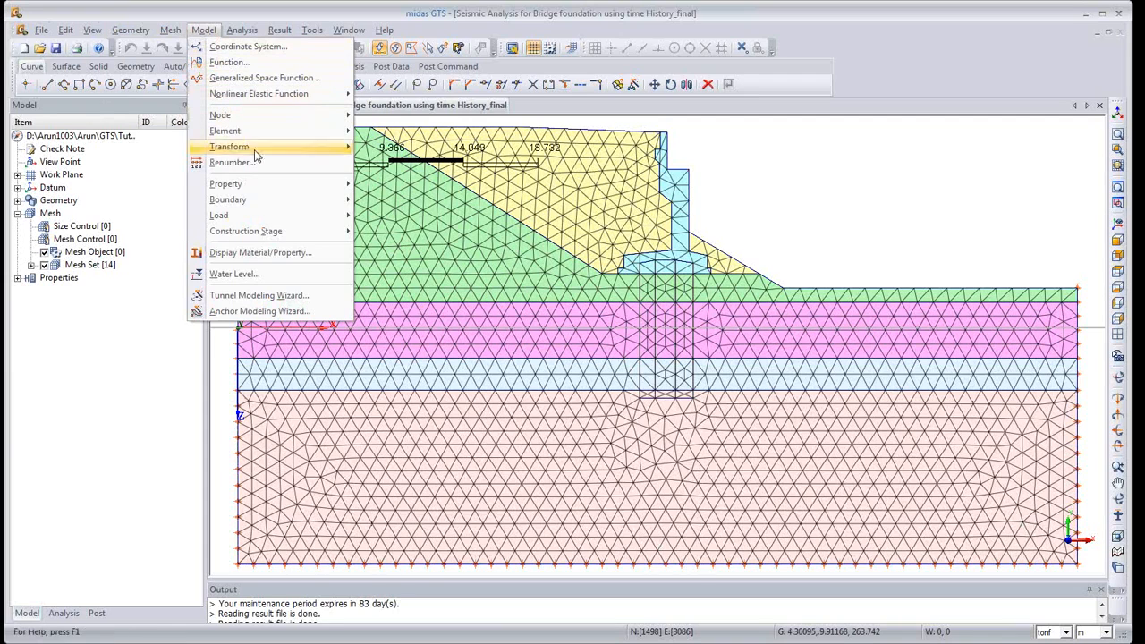
pyautogui.moveTo(288, 139)
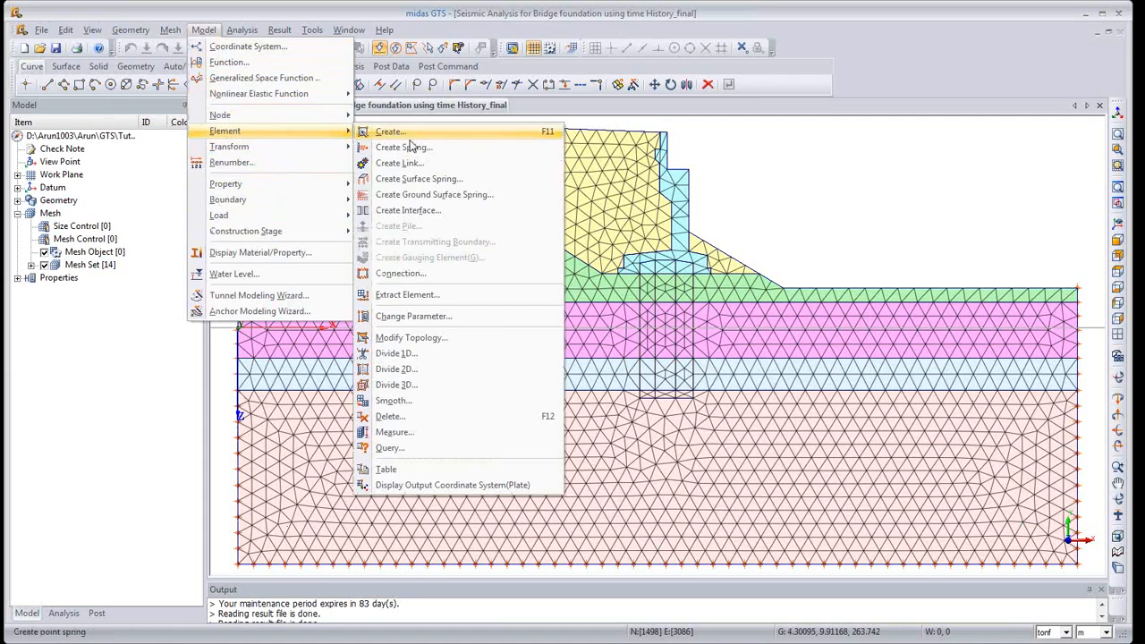
pyautogui.click(421, 199)
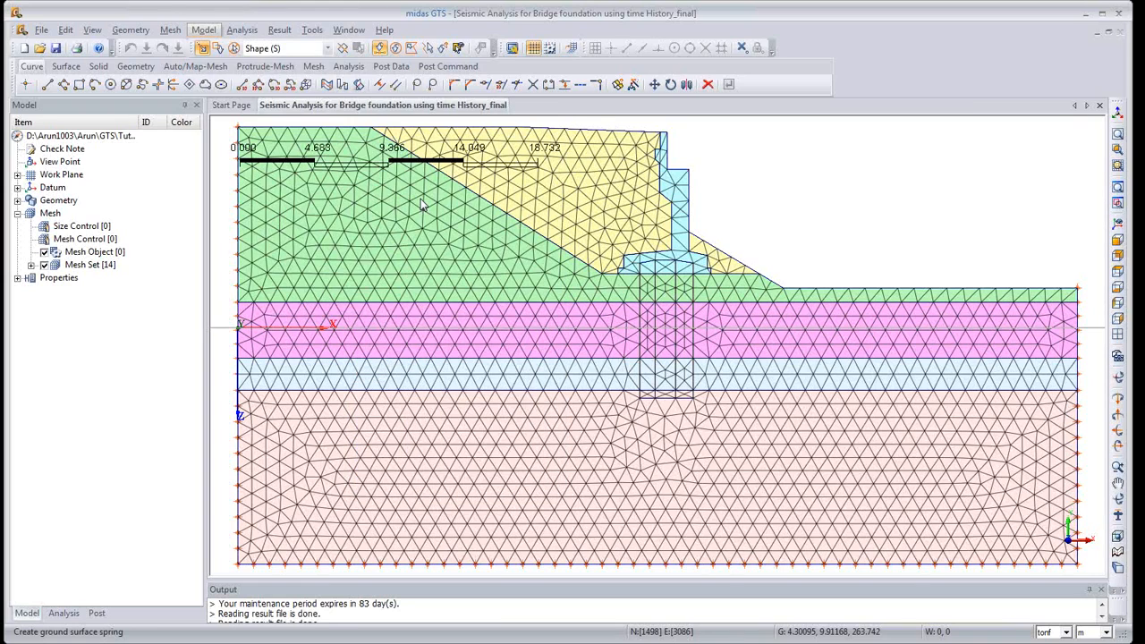
pyautogui.press('m')
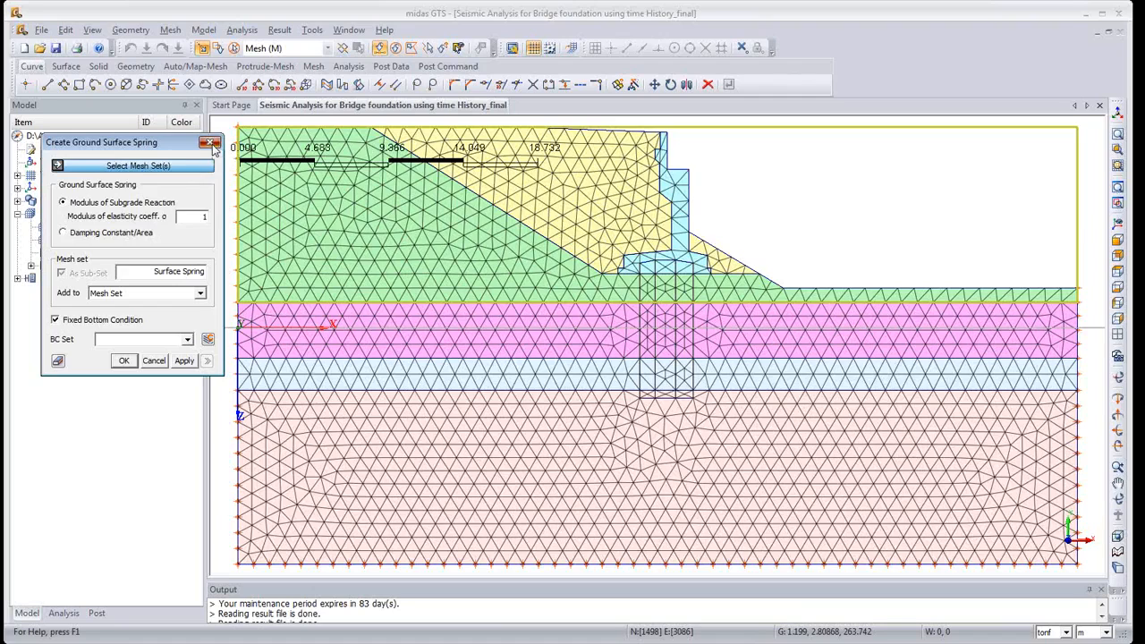
pyautogui.click(212, 144)
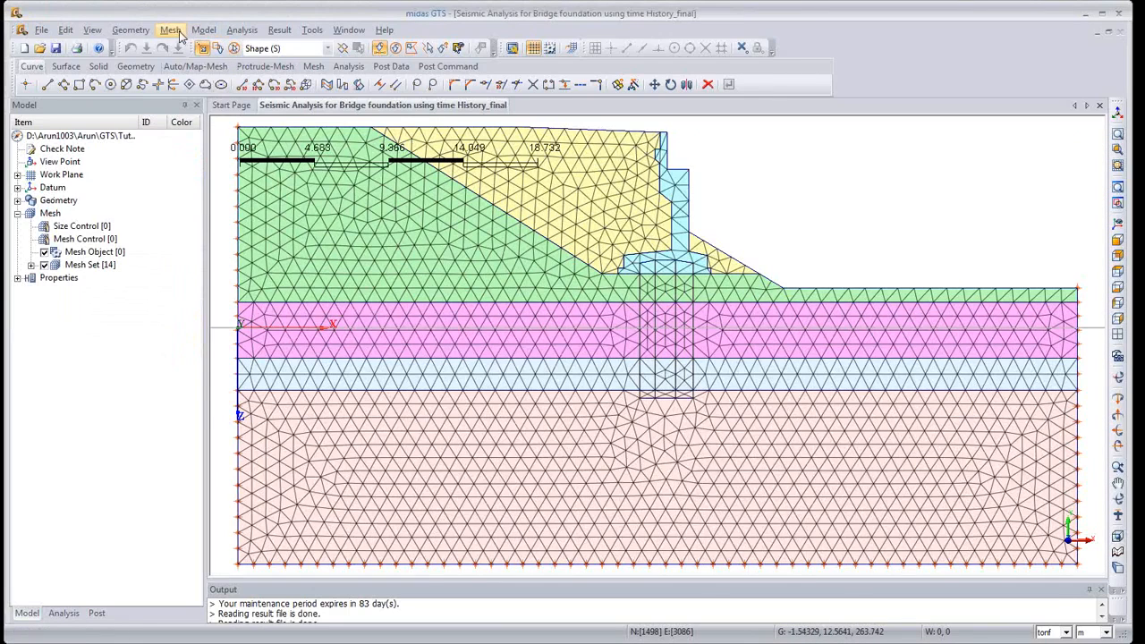
# Examine the Create Spring Elements settings for point springs and close them without creating any elements
pyautogui.click(241, 31)
pyautogui.moveTo(209, 36)
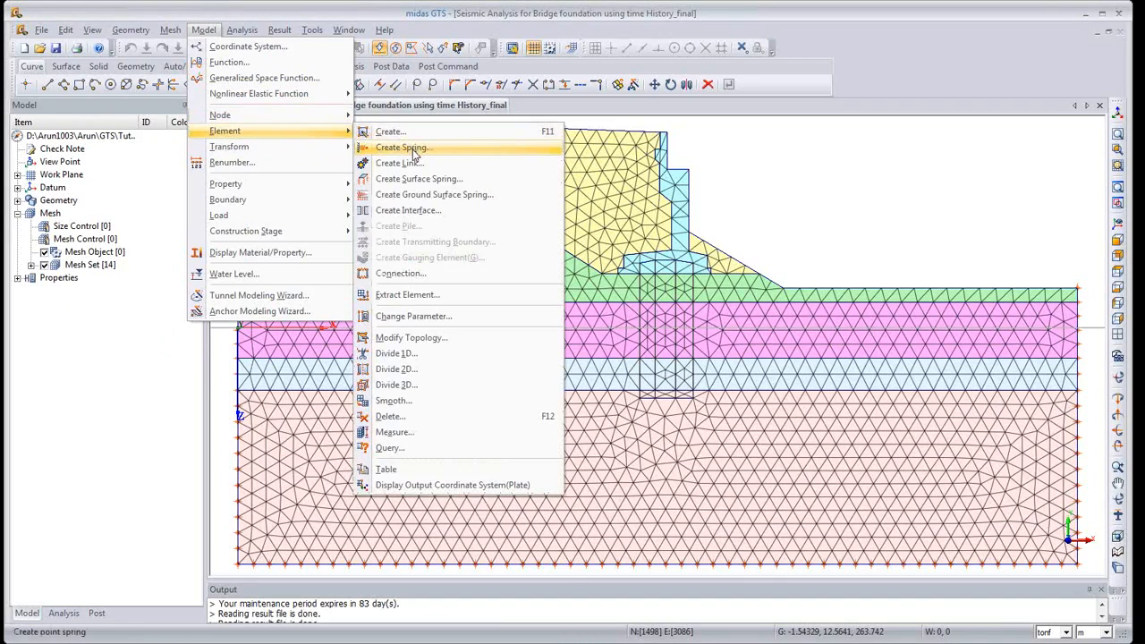
pyautogui.click(414, 150)
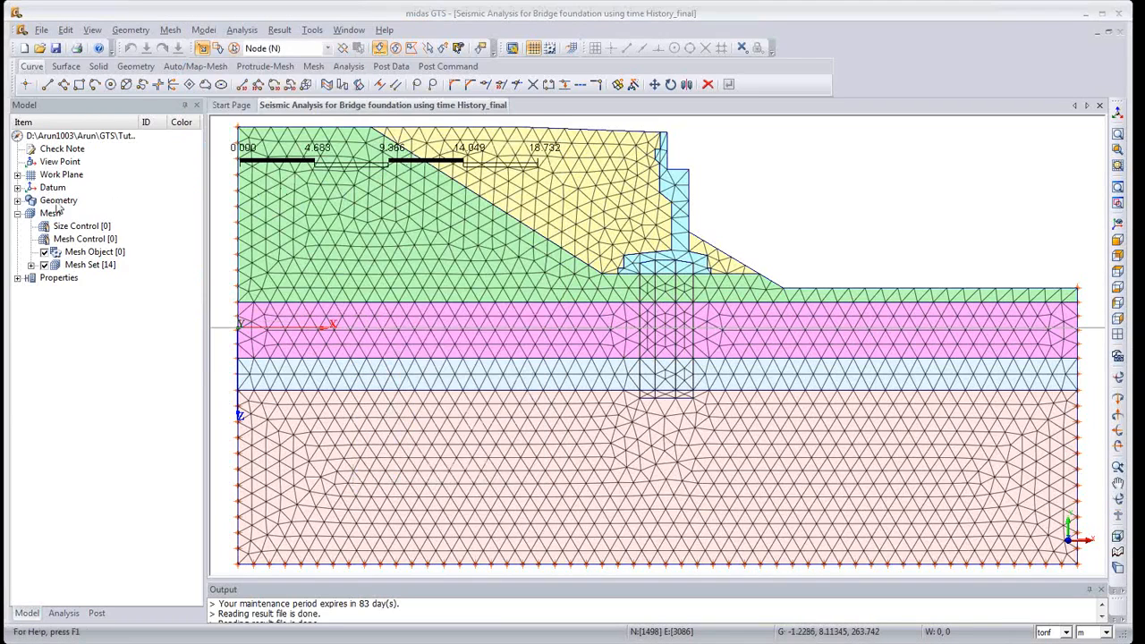
pyautogui.moveTo(2, 128); pyautogui.dragTo(223, 133)
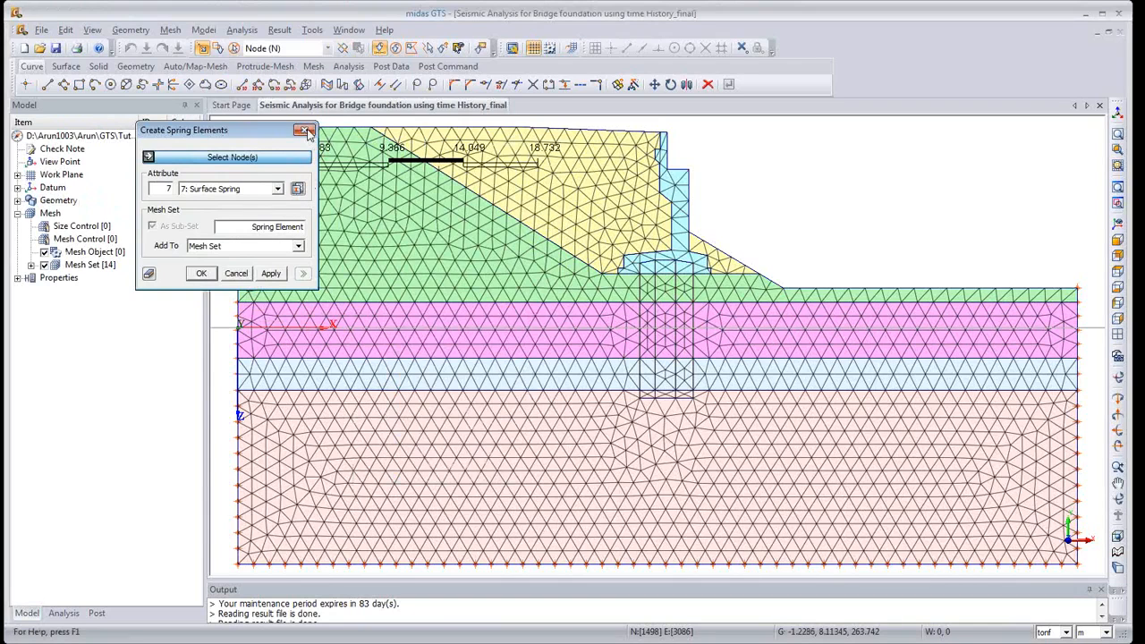
pyautogui.click(305, 132)
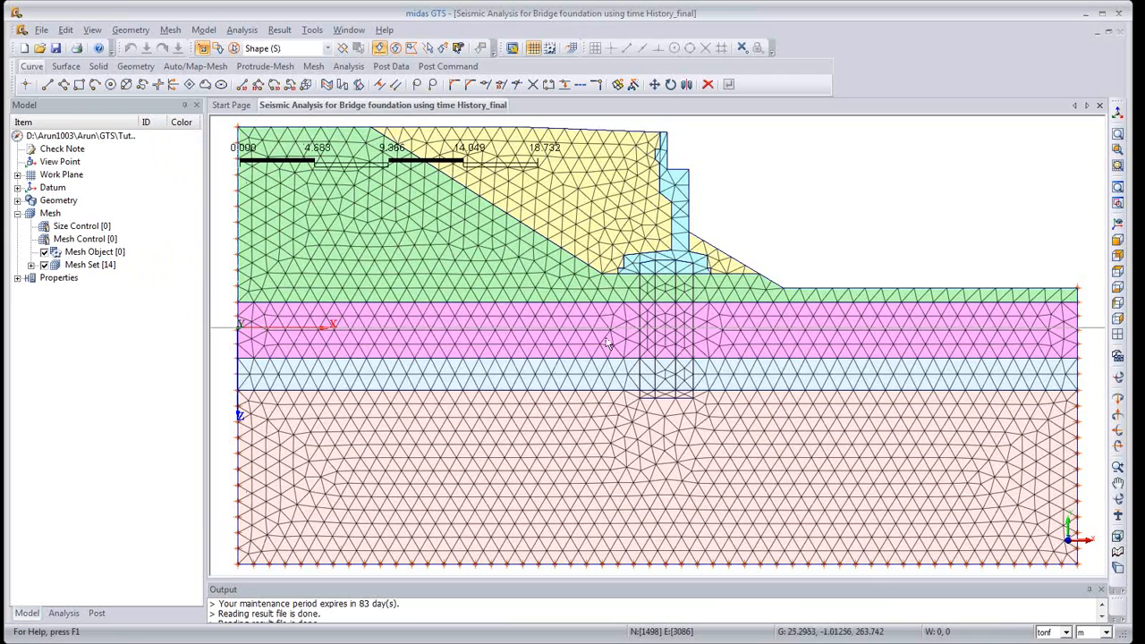
# Examine the damping sub-sets of the Embankment, Clay, Weathered Rock and Soft Rock mesh sets by highlighting them in the model
pyautogui.click(32, 265)
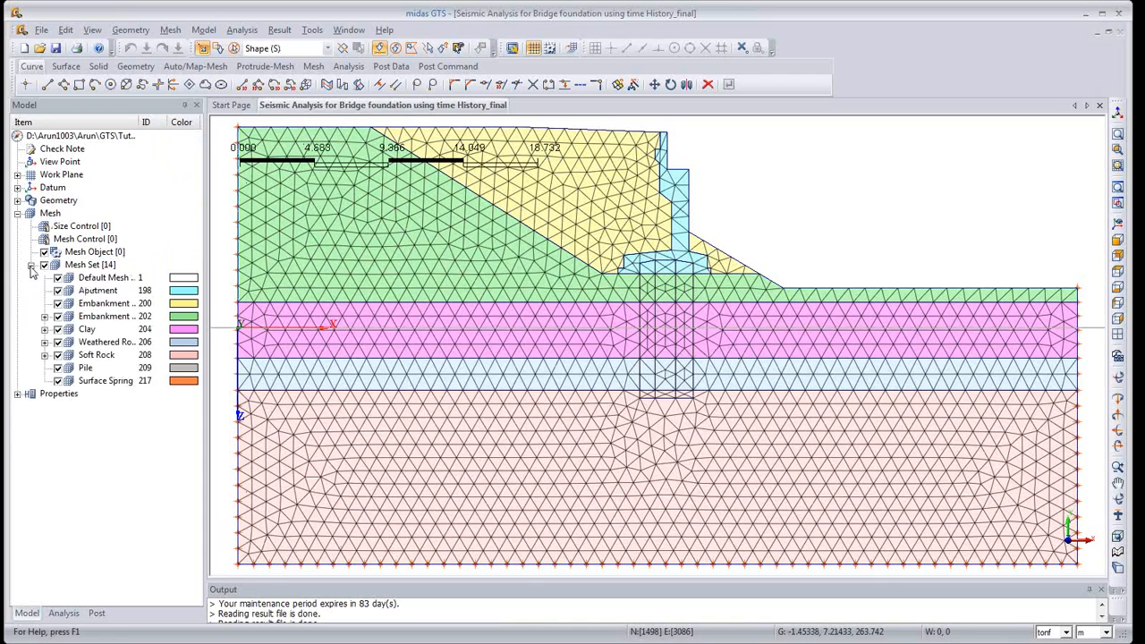
pyautogui.click(44, 316)
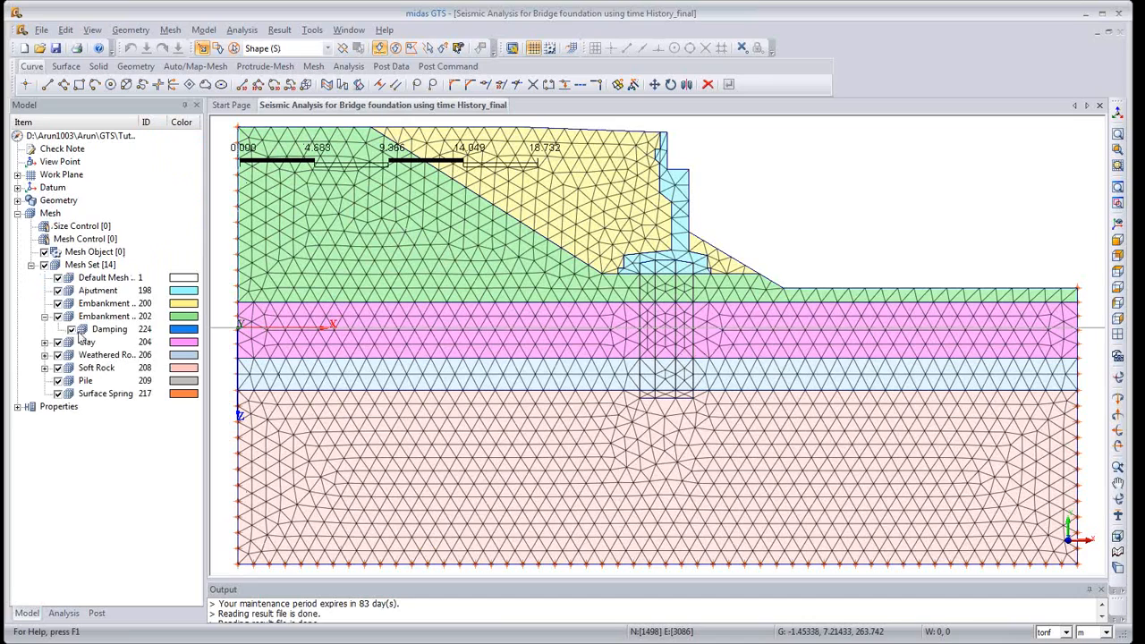
pyautogui.click(94, 331)
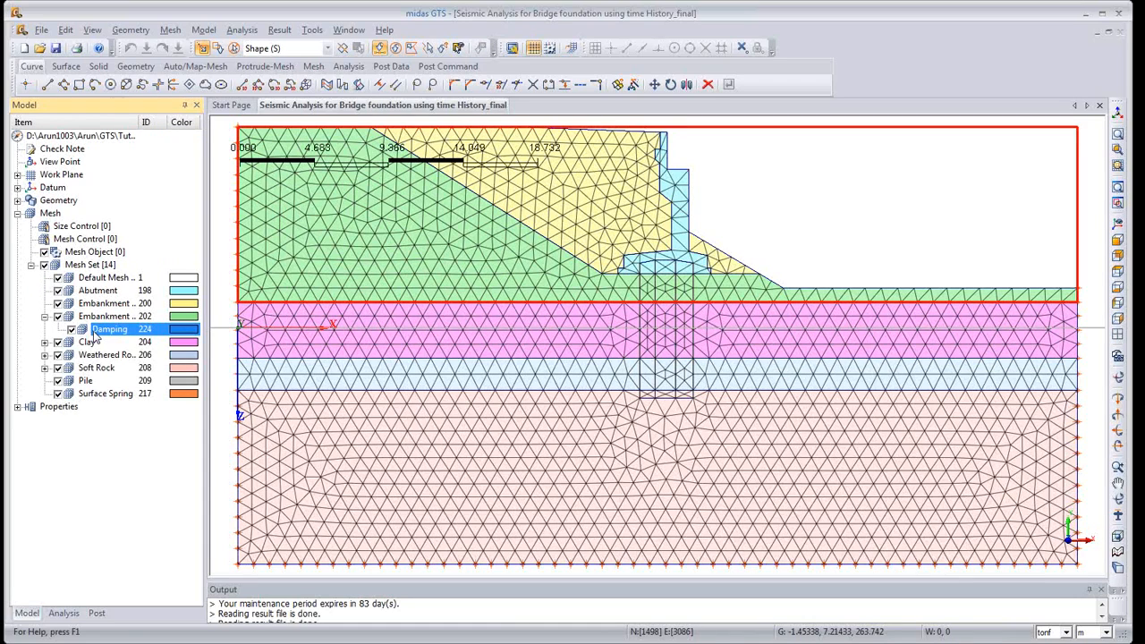
pyautogui.click(45, 356)
pyautogui.click(100, 369)
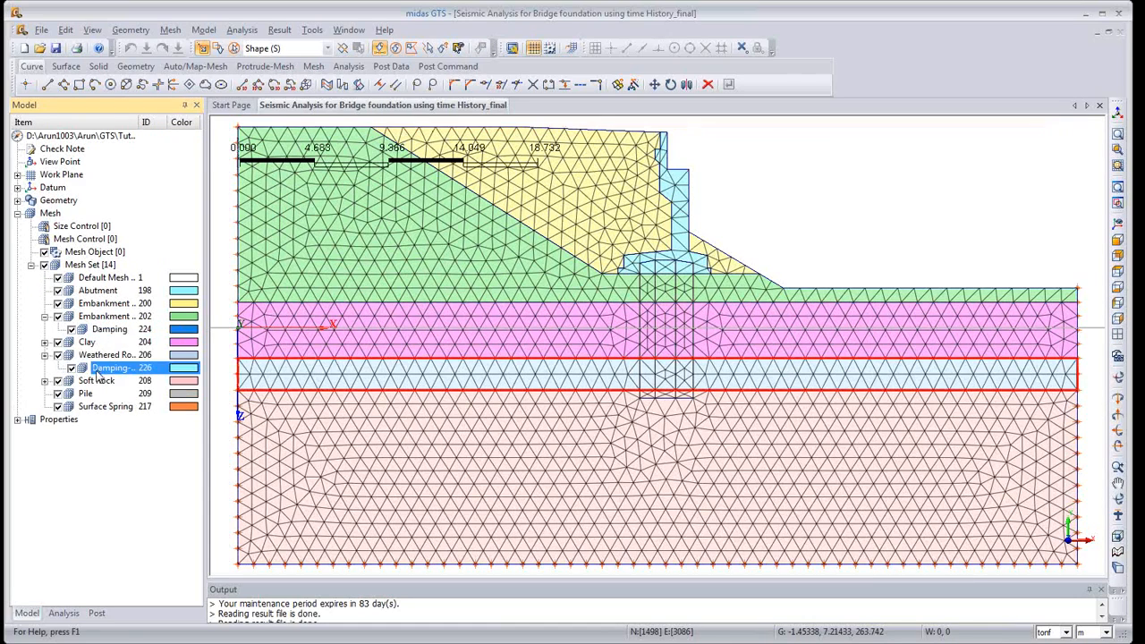
pyautogui.click(45, 342)
pyautogui.click(112, 355)
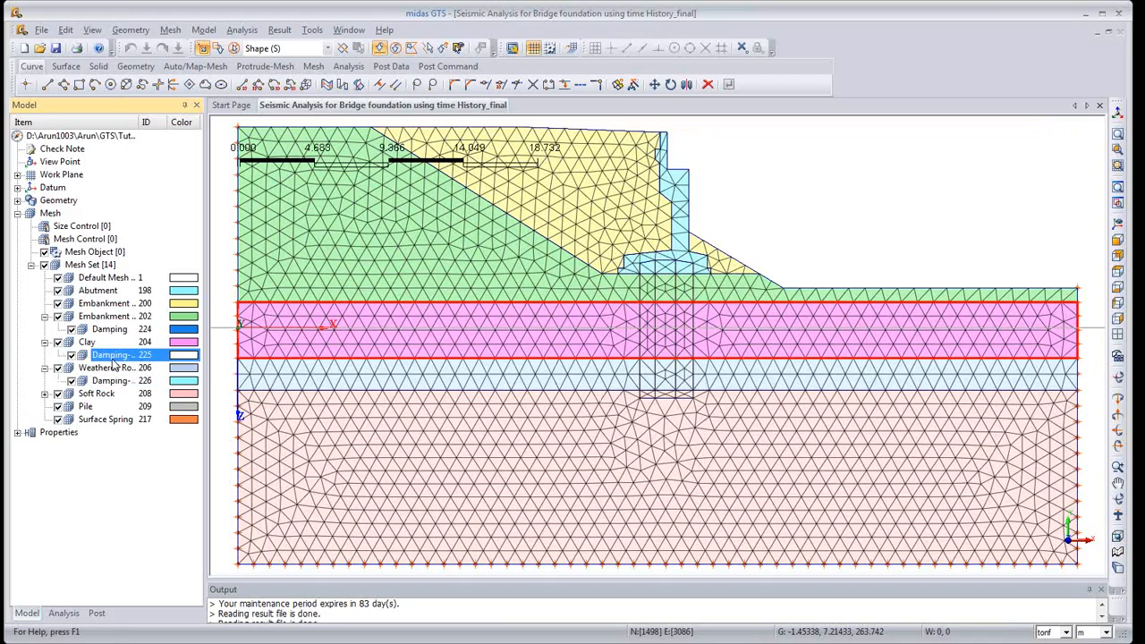
pyautogui.click(44, 395)
pyautogui.click(111, 420)
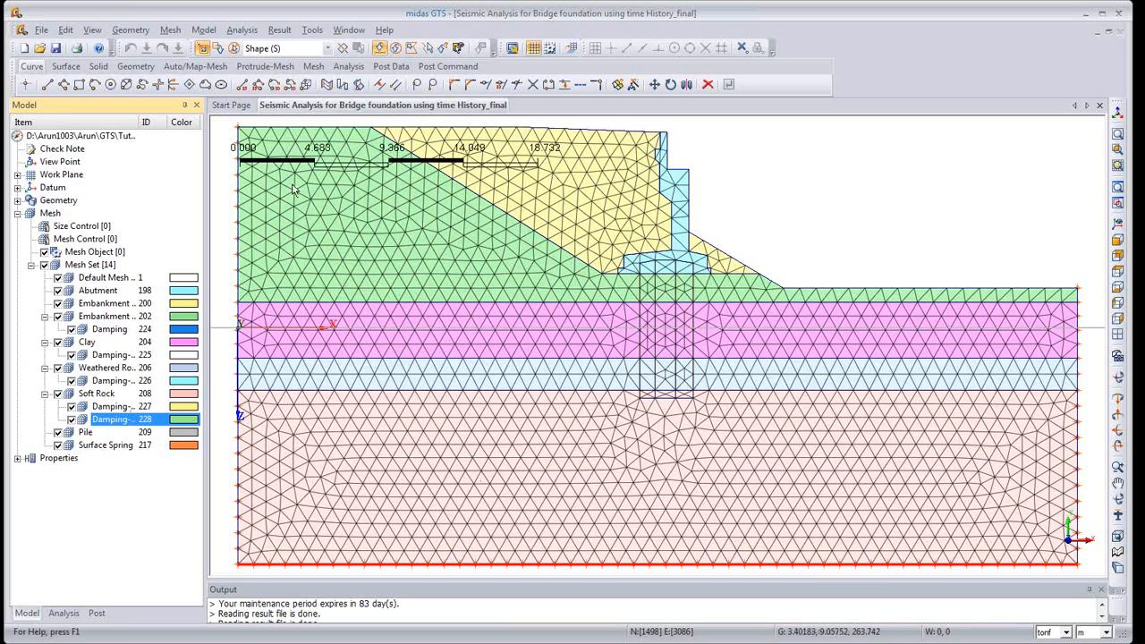
pyautogui.click(44, 393)
pyautogui.click(45, 368)
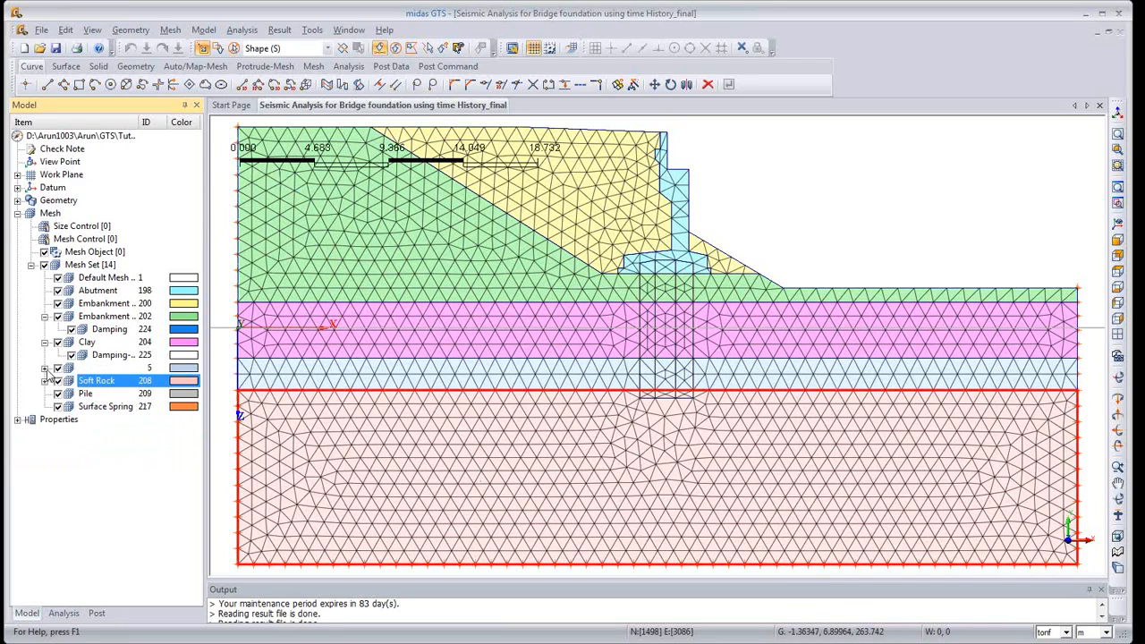
pyautogui.click(45, 342)
pyautogui.click(45, 317)
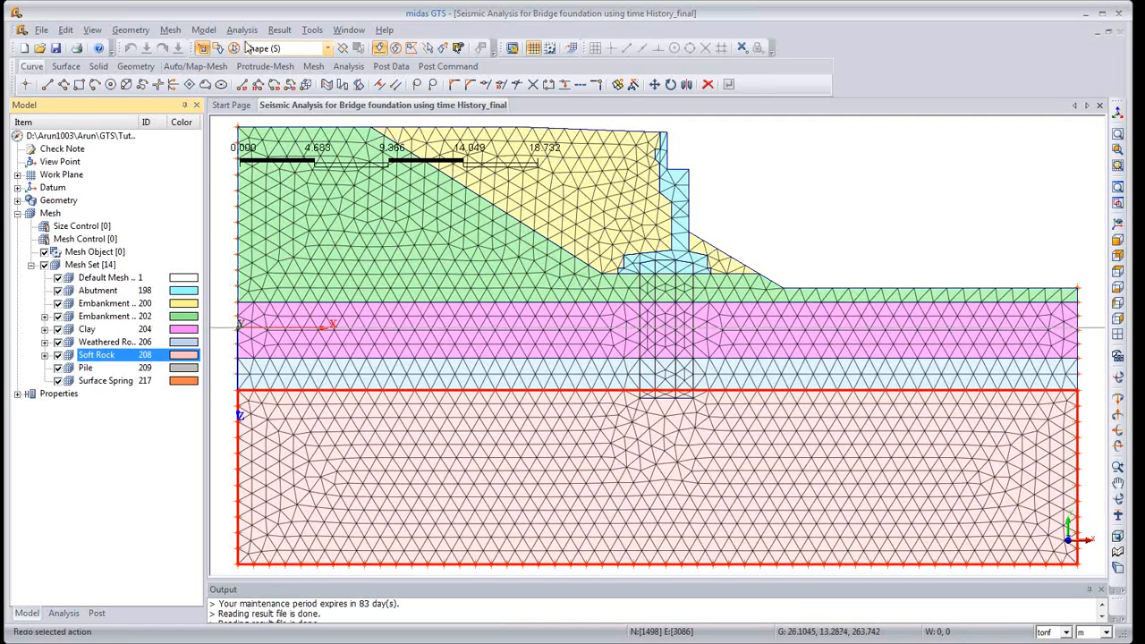
# Examine the Define Construction Stage settings and the element sets available for activation without defining a stage
pyautogui.click(206, 31)
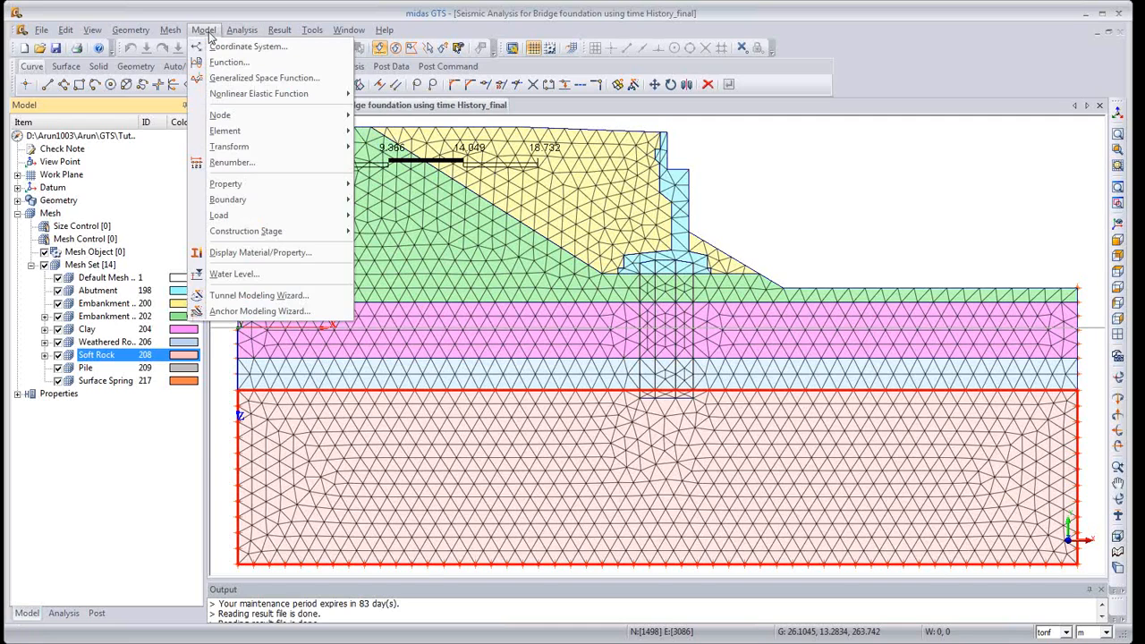
pyautogui.moveTo(269, 231)
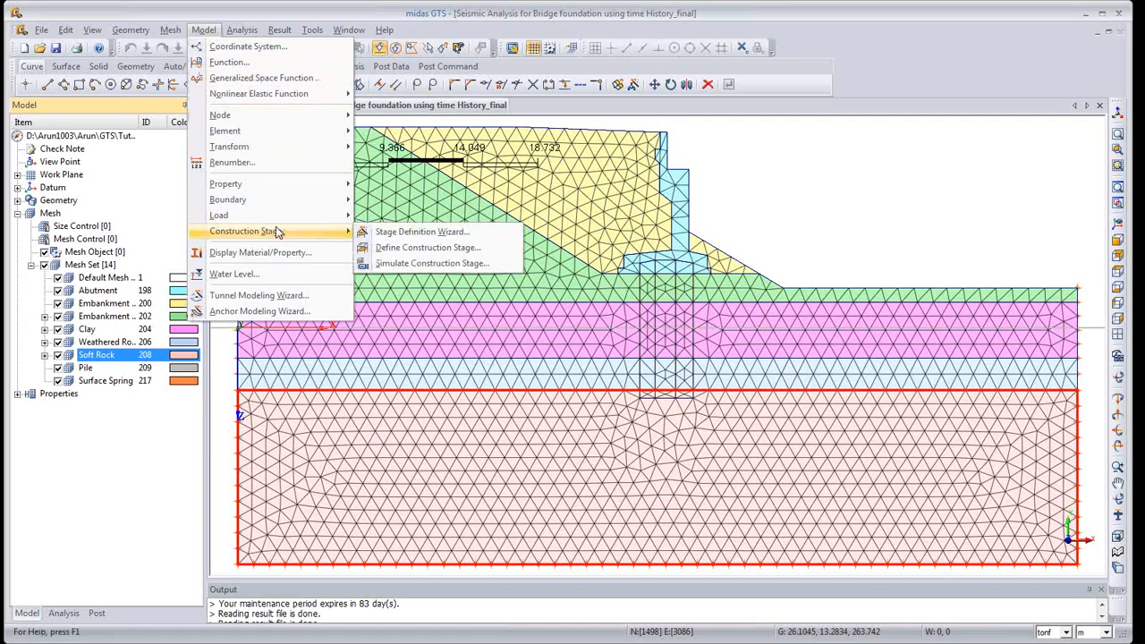
pyautogui.click(387, 232)
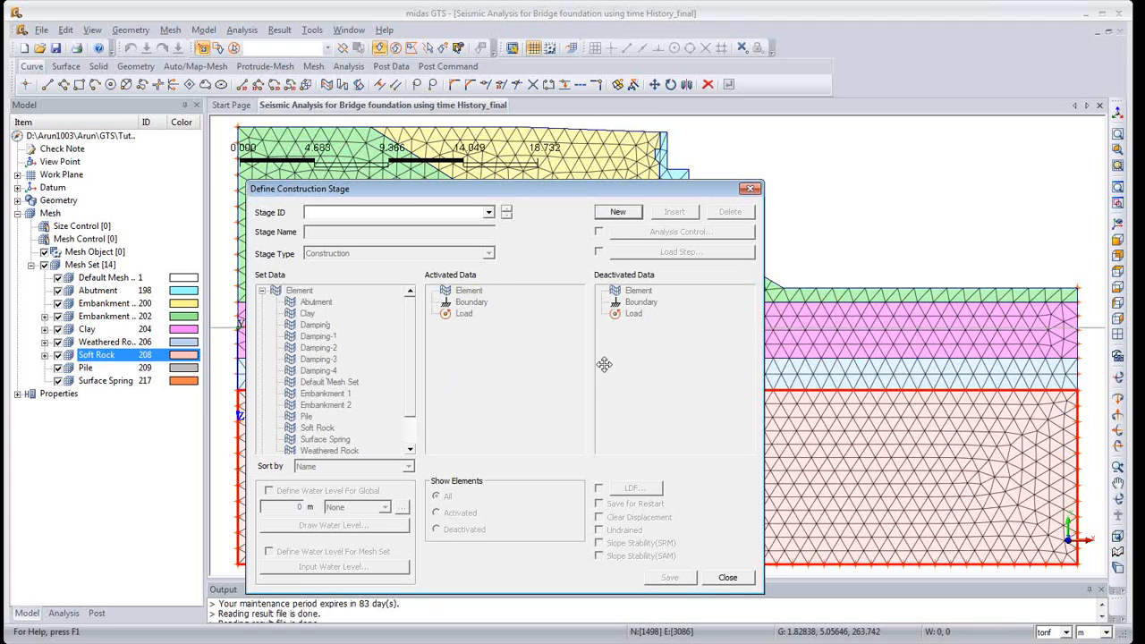
pyautogui.click(749, 193)
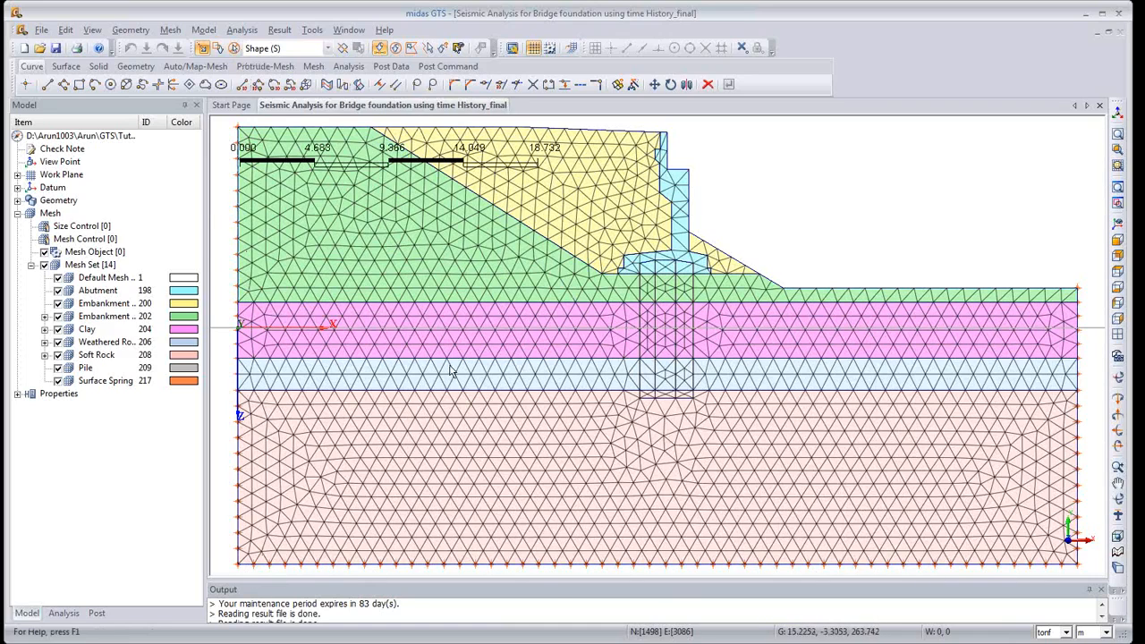
# Examine the analysis method, time step and damping settings of the Hachinohe time history load set without changing them
pyautogui.click(204, 30)
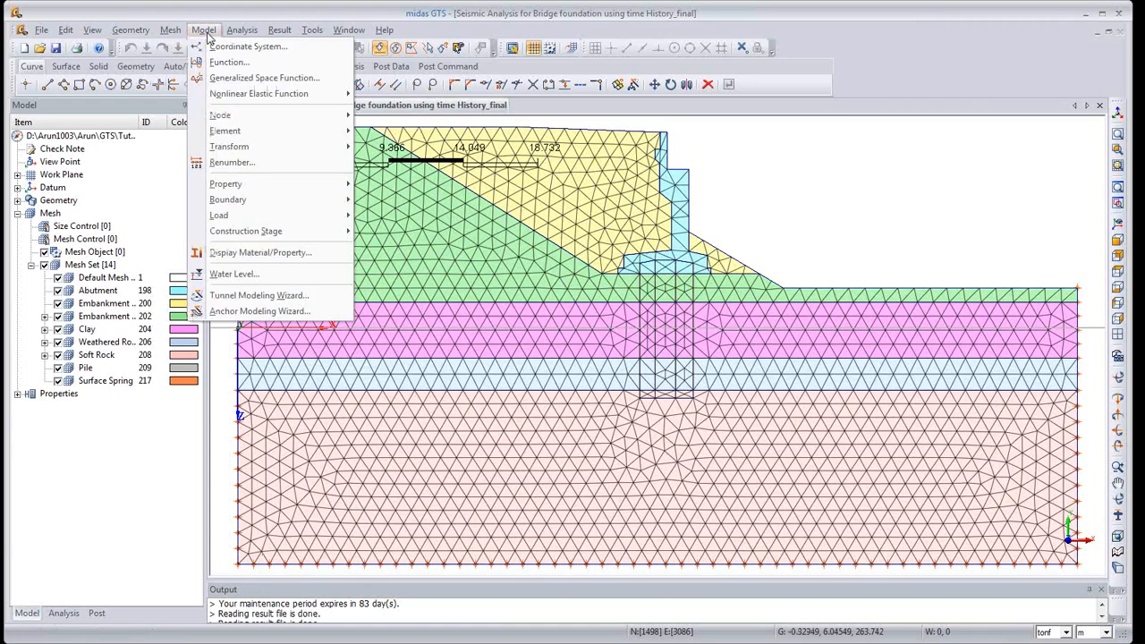
pyautogui.moveTo(249, 216)
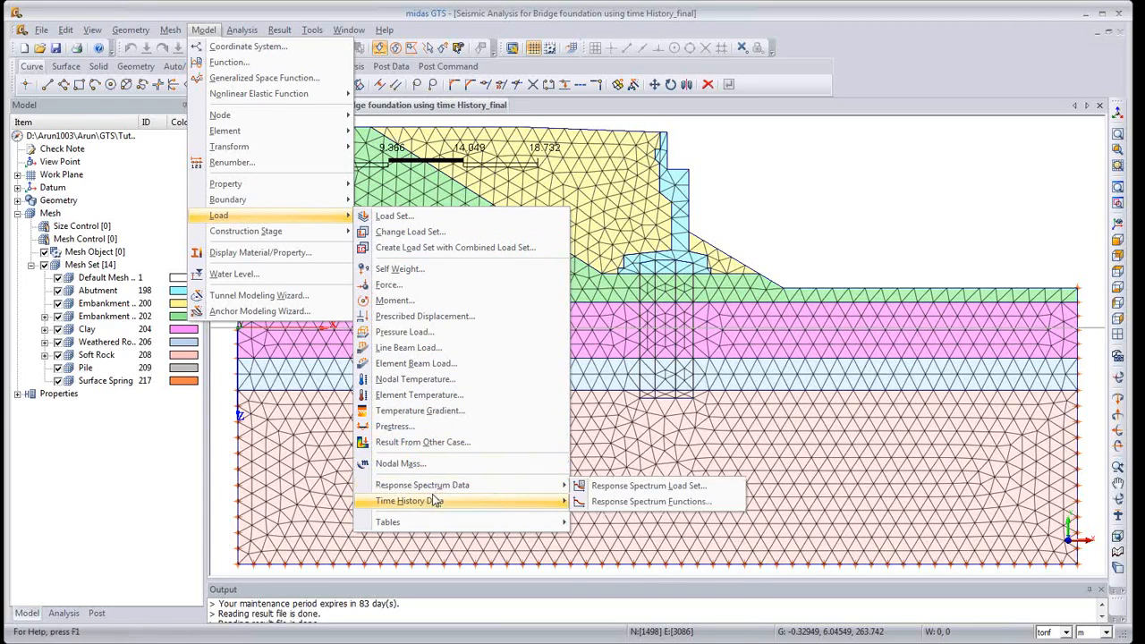
pyautogui.moveTo(434, 501)
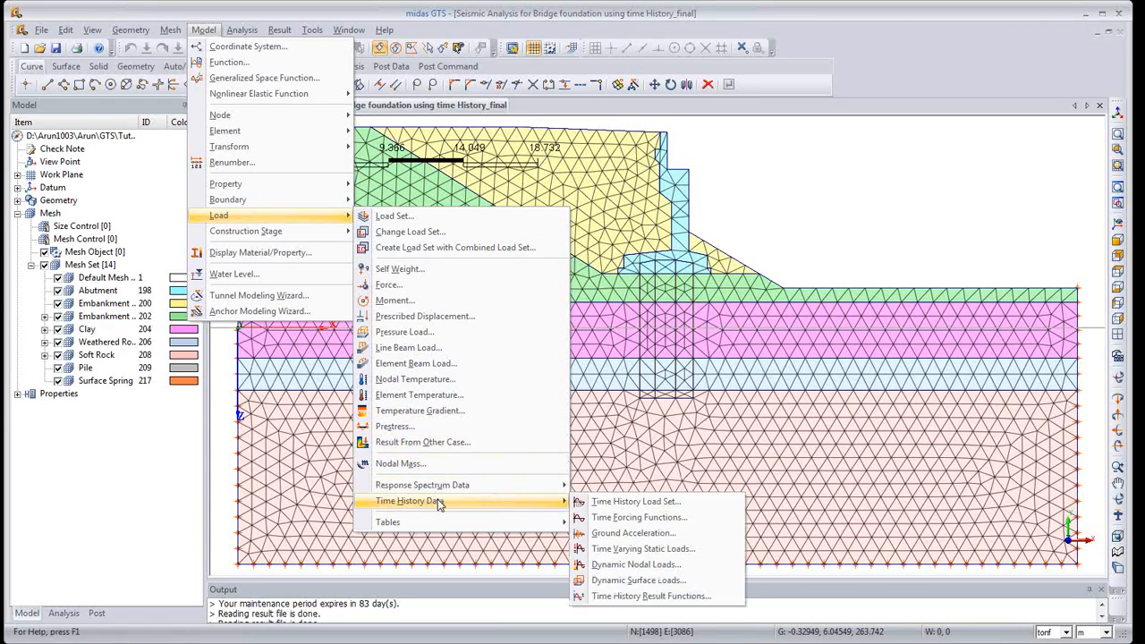
pyautogui.click(598, 507)
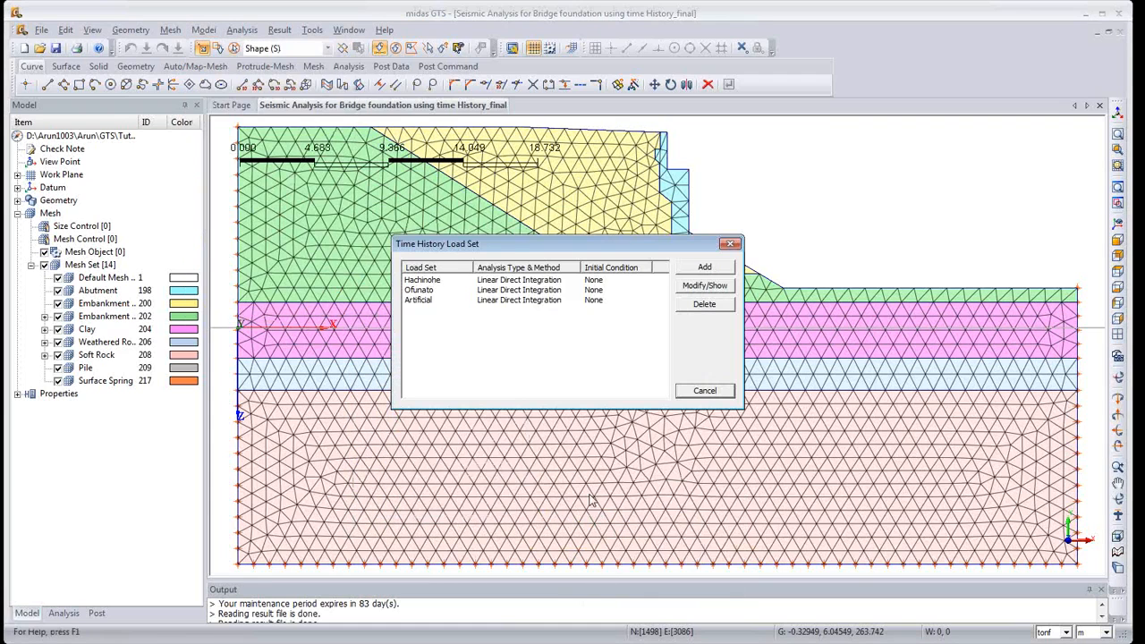
pyautogui.click(434, 281)
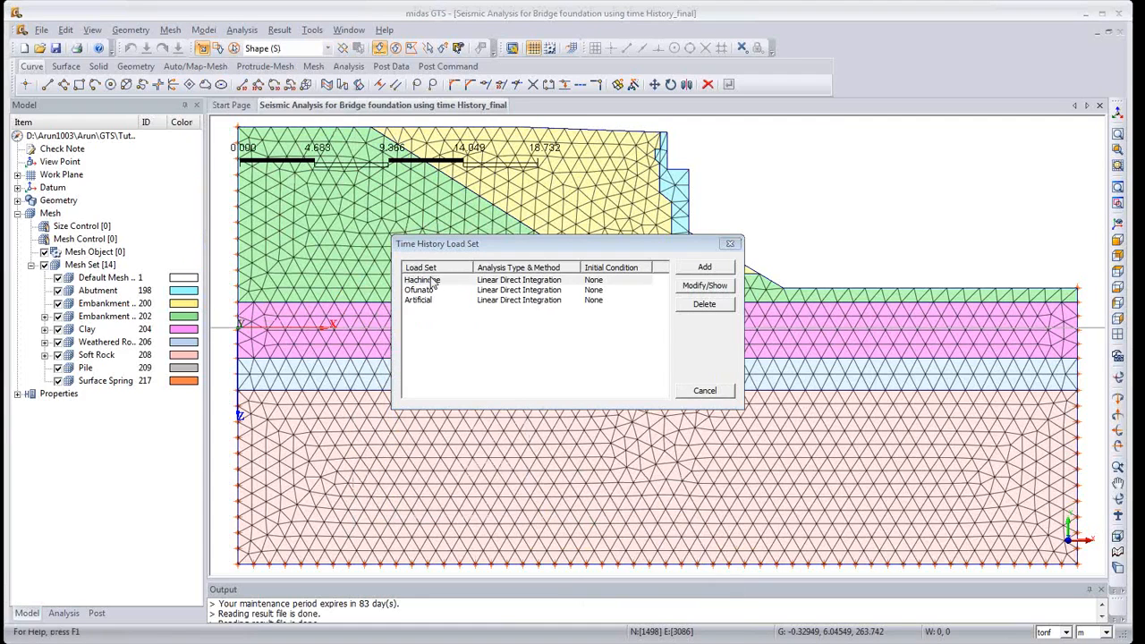
pyautogui.doubleClick(433, 282)
pyautogui.moveTo(215, 91); pyautogui.dragTo(133, 103)
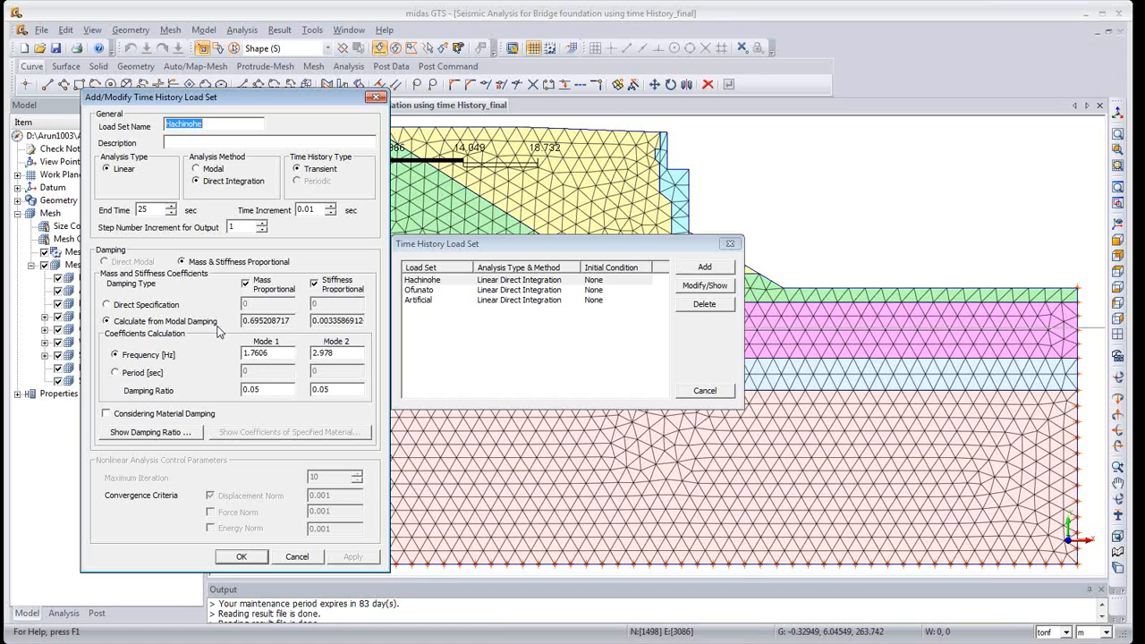
pyautogui.click(377, 98)
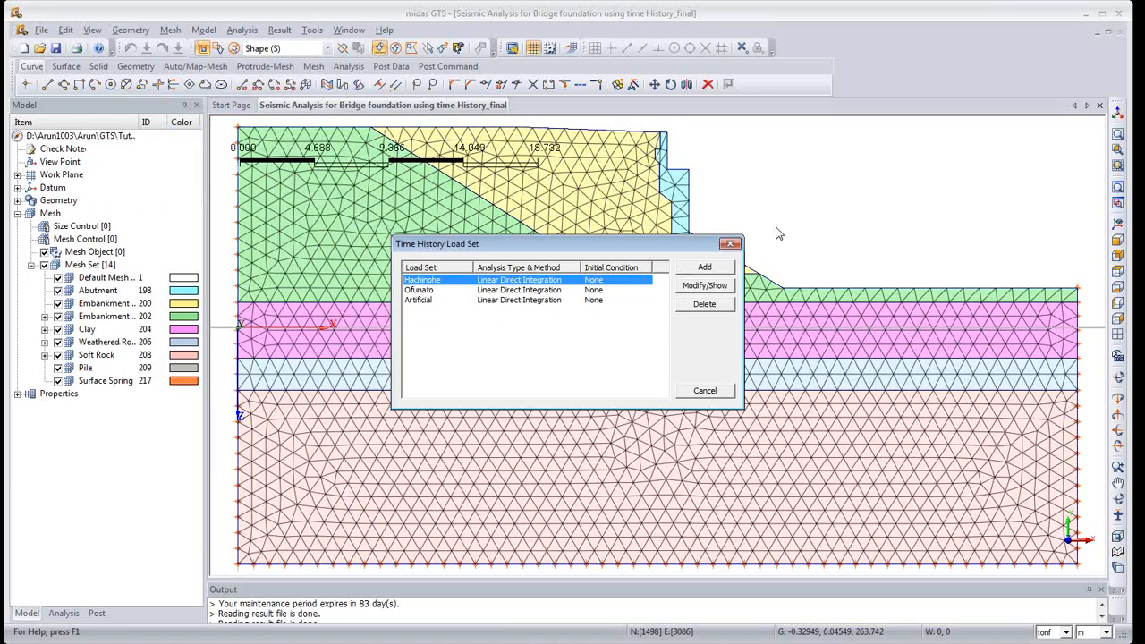
pyautogui.click(731, 245)
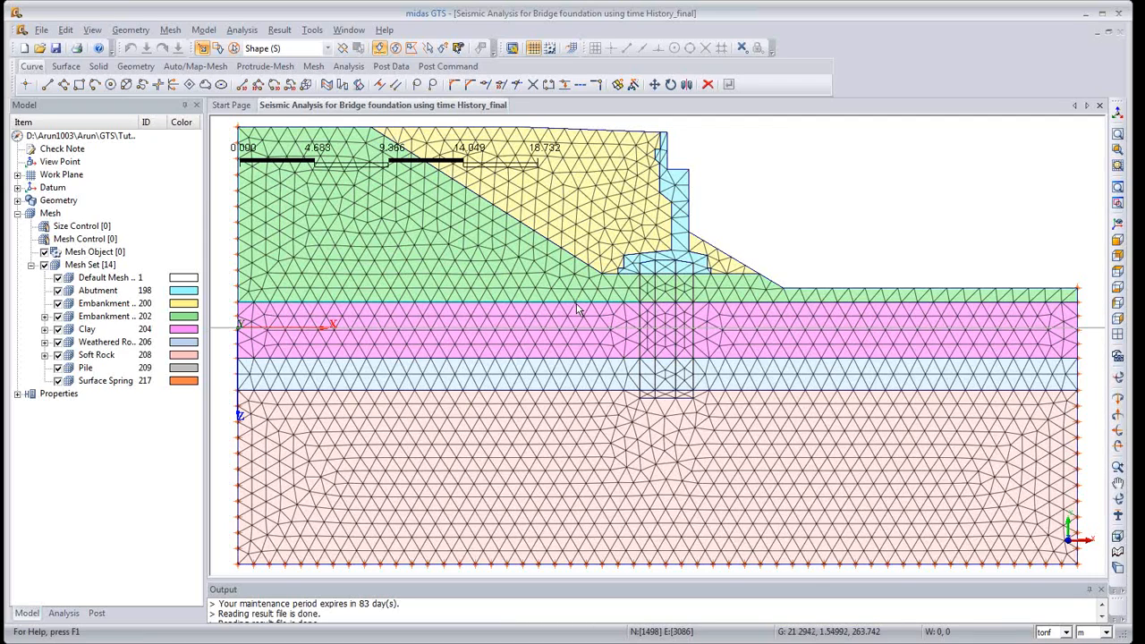
# Open the Hachinohe time forcing function to examine its acceleration data and graph
pyautogui.click(204, 30)
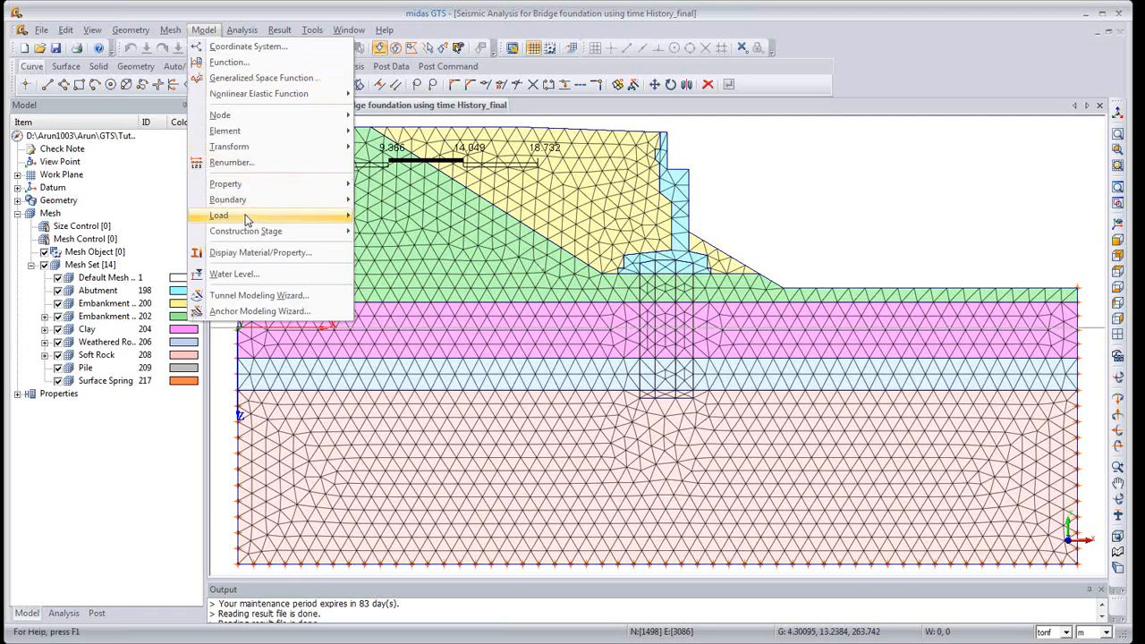
pyautogui.moveTo(283, 221)
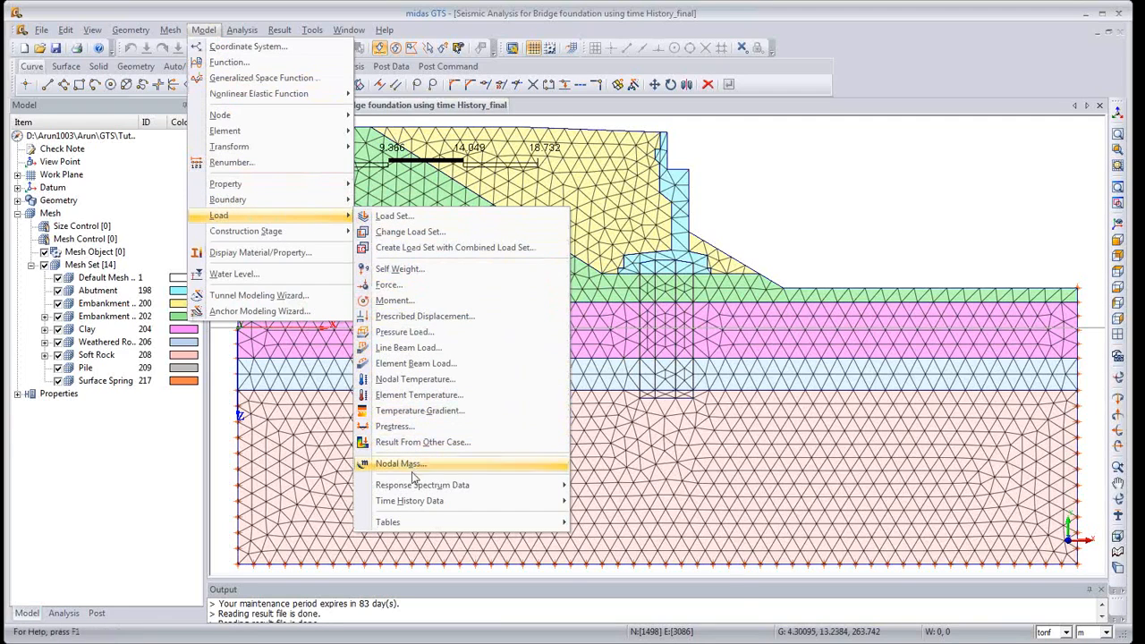
pyautogui.moveTo(484, 504)
pyautogui.click(637, 517)
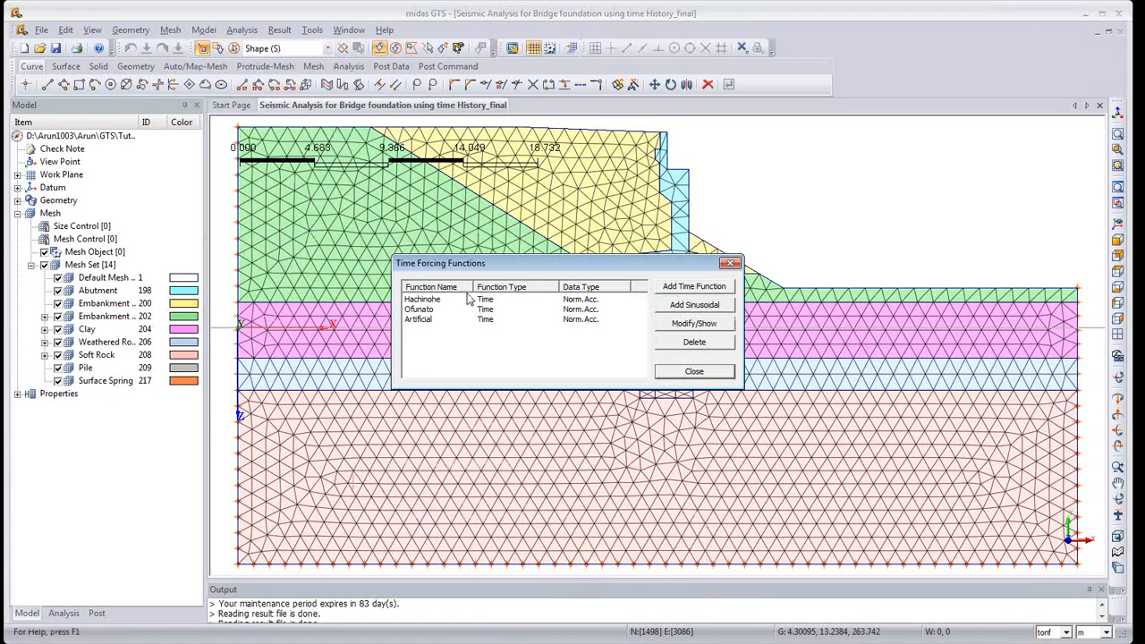
pyautogui.doubleClick(466, 299)
pyautogui.moveTo(170, 285); pyautogui.dragTo(727, 172)
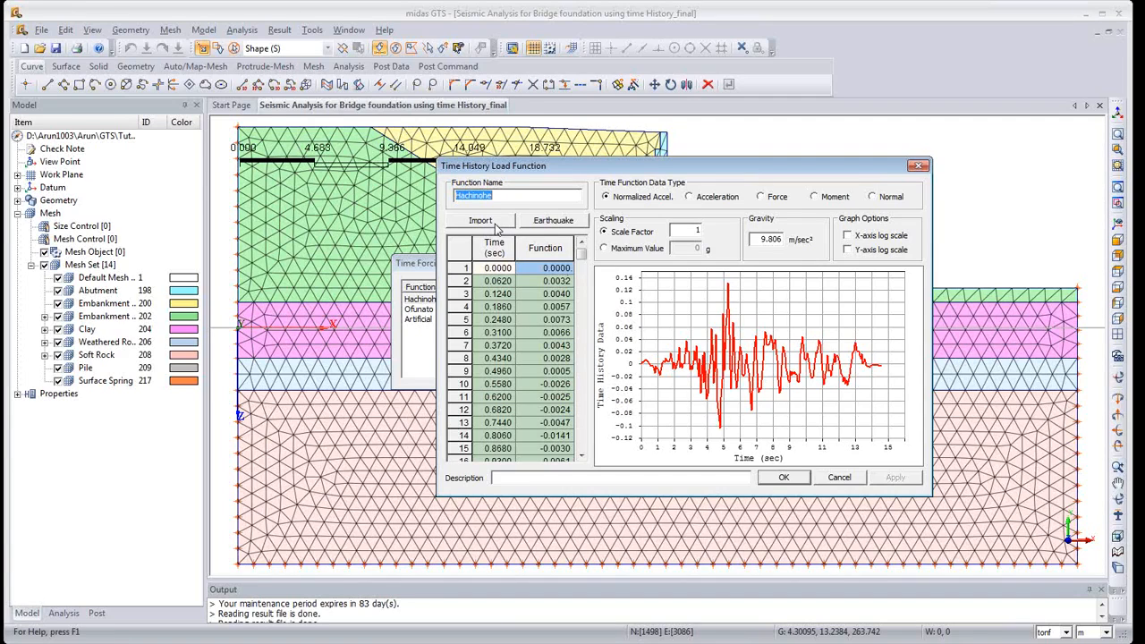
# Examine the built-in earthquake acceleration record options, and close the forcing functions without generating a record
pyautogui.click(553, 220)
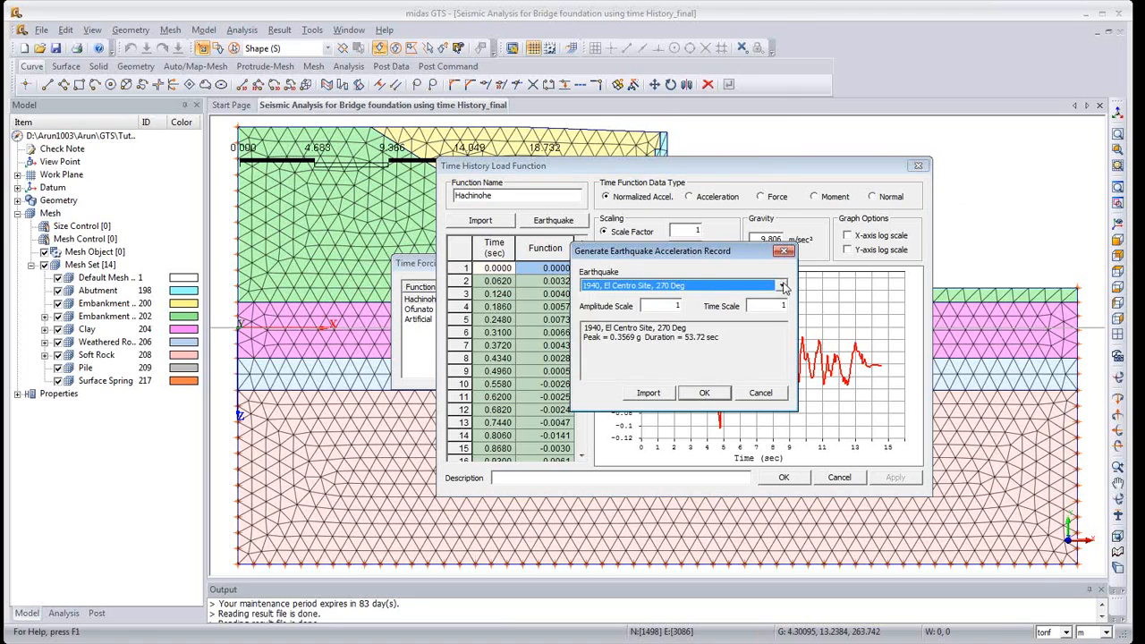
pyautogui.click(781, 286)
pyautogui.click(792, 255)
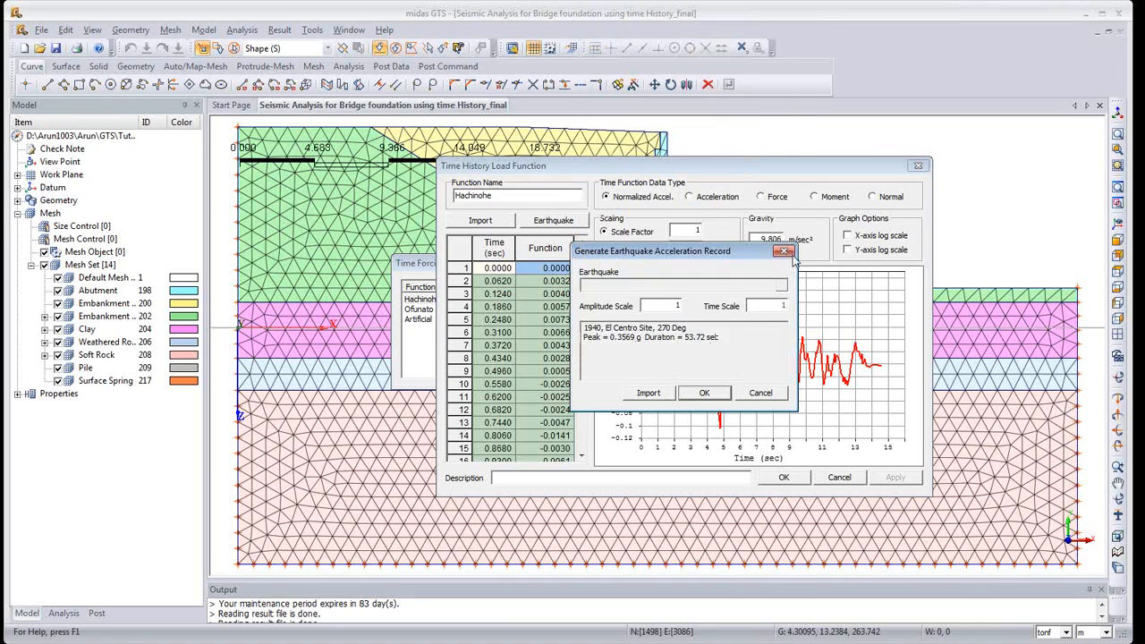
pyautogui.click(791, 252)
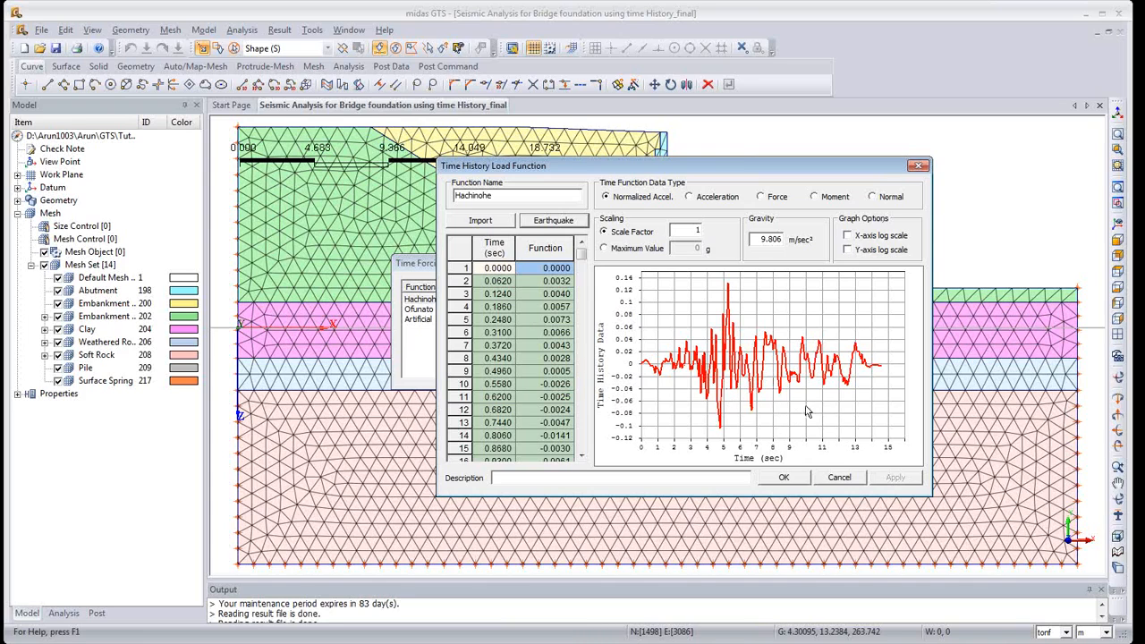
pyautogui.click(920, 168)
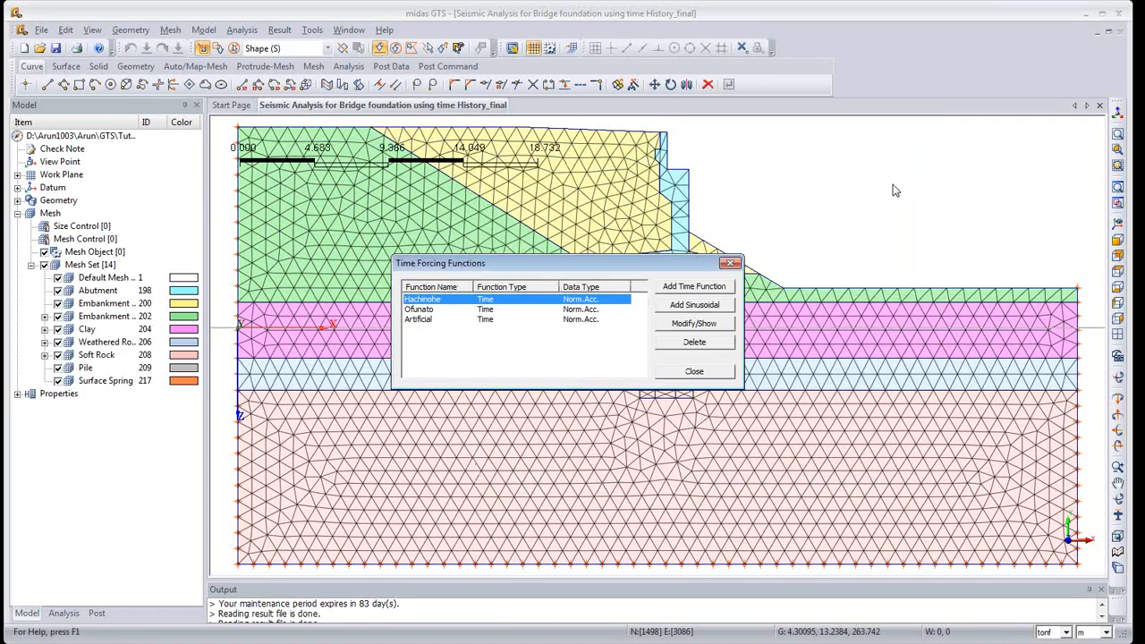
pyautogui.click(730, 265)
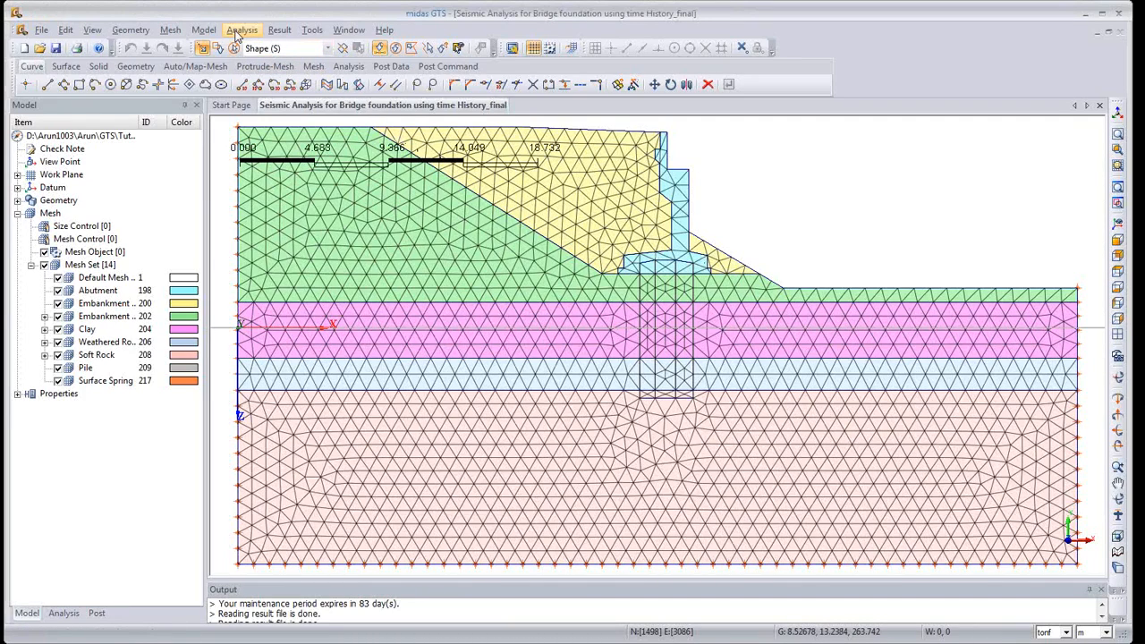
# Examine the analysis type options and activated element sets of the Hachinohe analysis case, leaving the case as it is
pyautogui.click(240, 31)
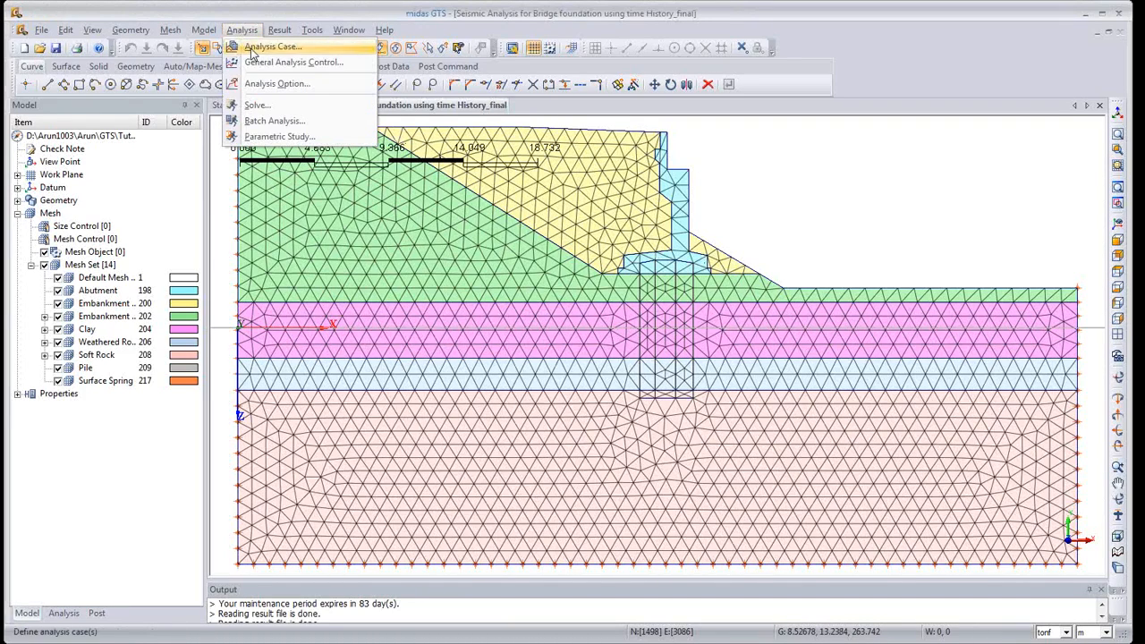
pyautogui.click(265, 46)
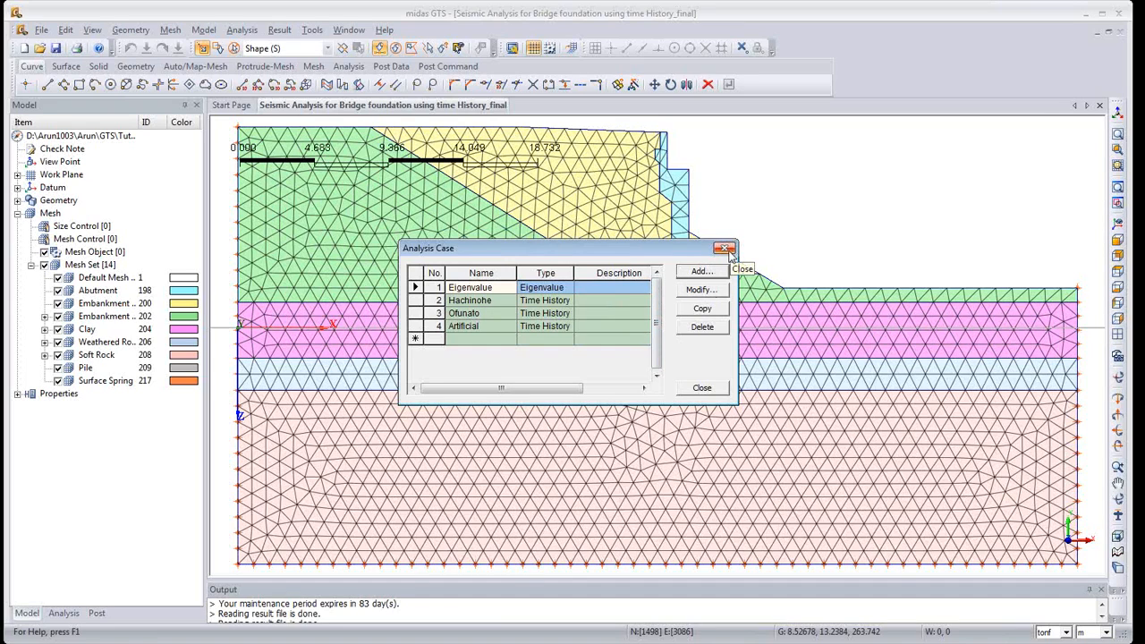
pyautogui.click(503, 302)
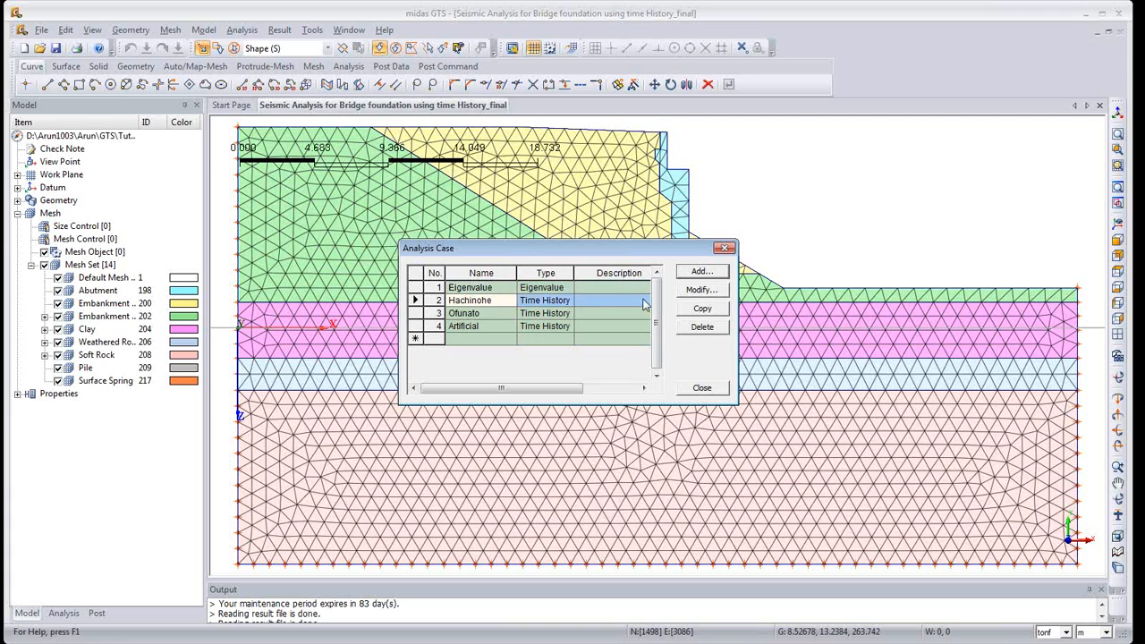
pyautogui.click(707, 290)
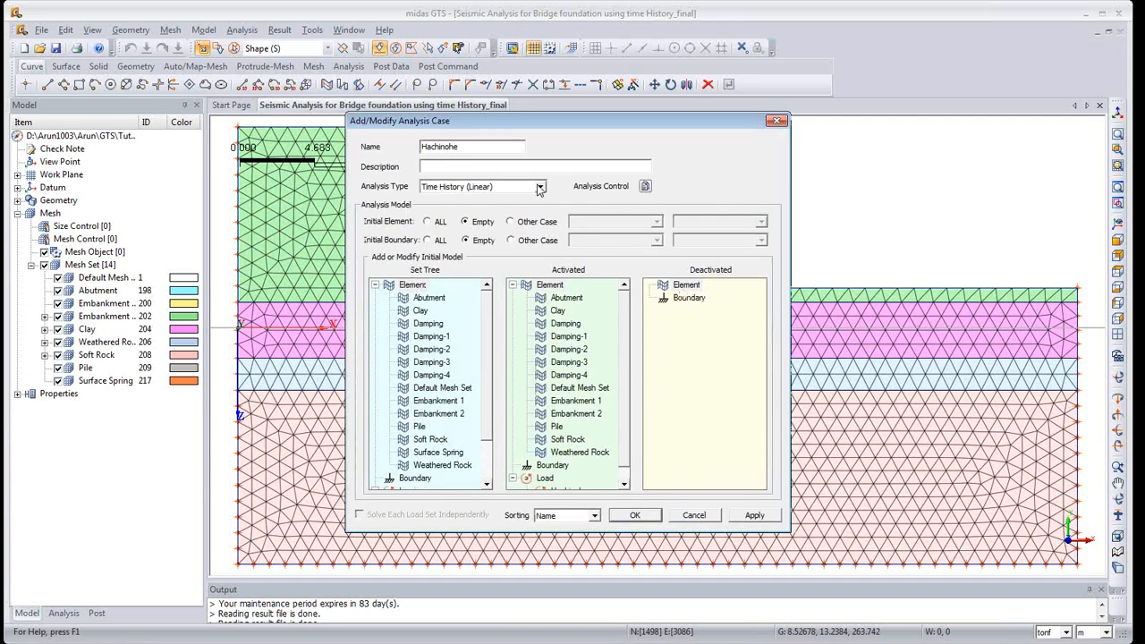
pyautogui.click(540, 187)
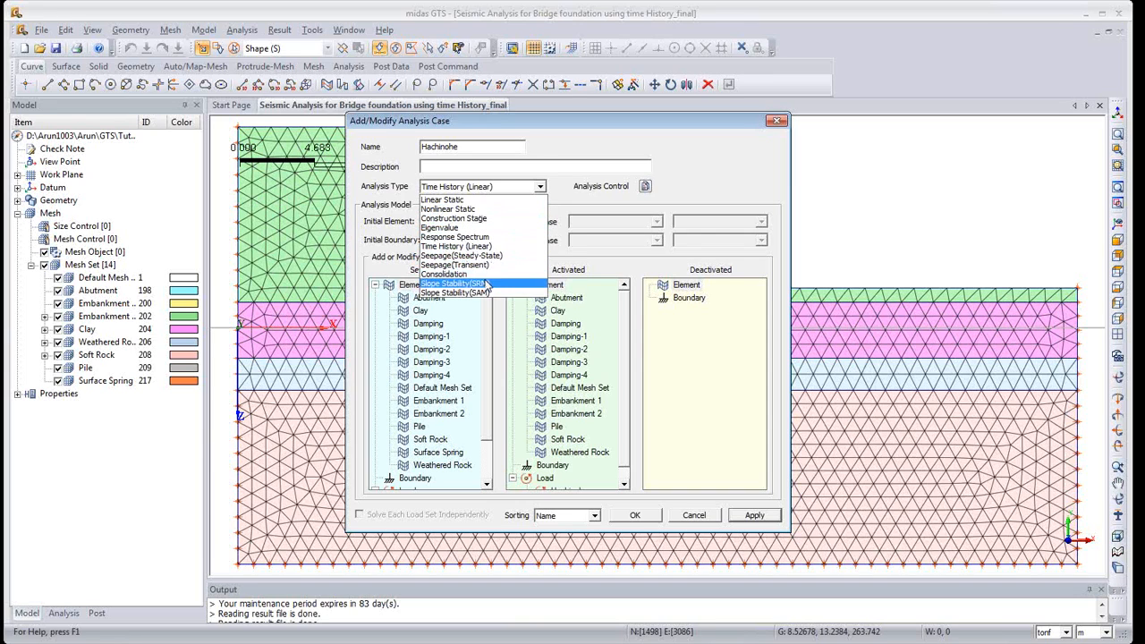
pyautogui.click(710, 176)
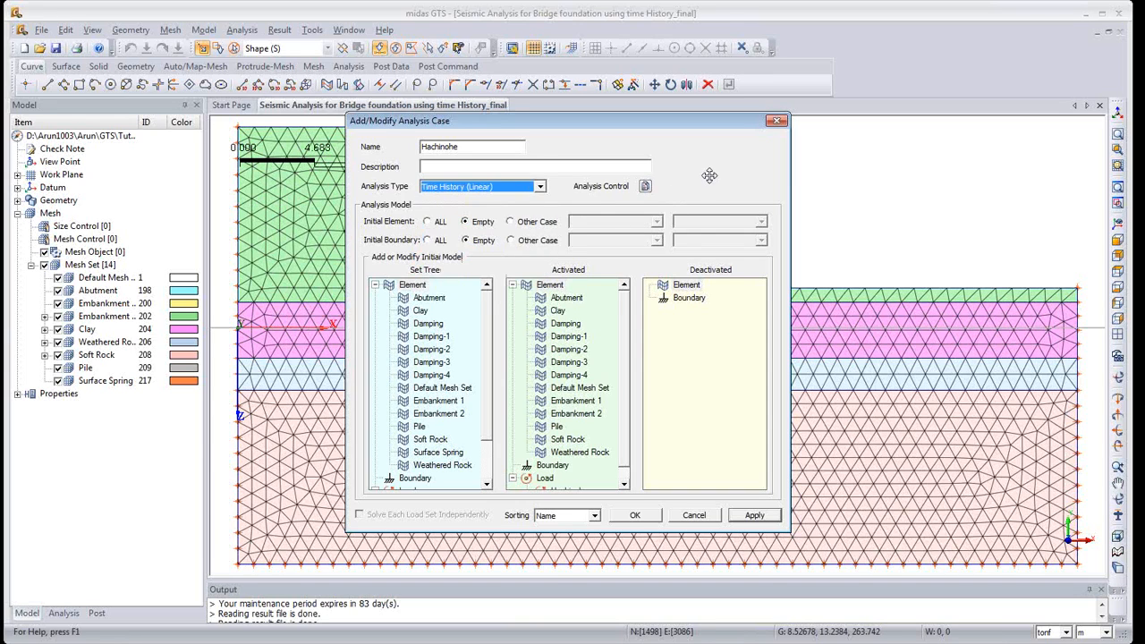
pyautogui.click(777, 122)
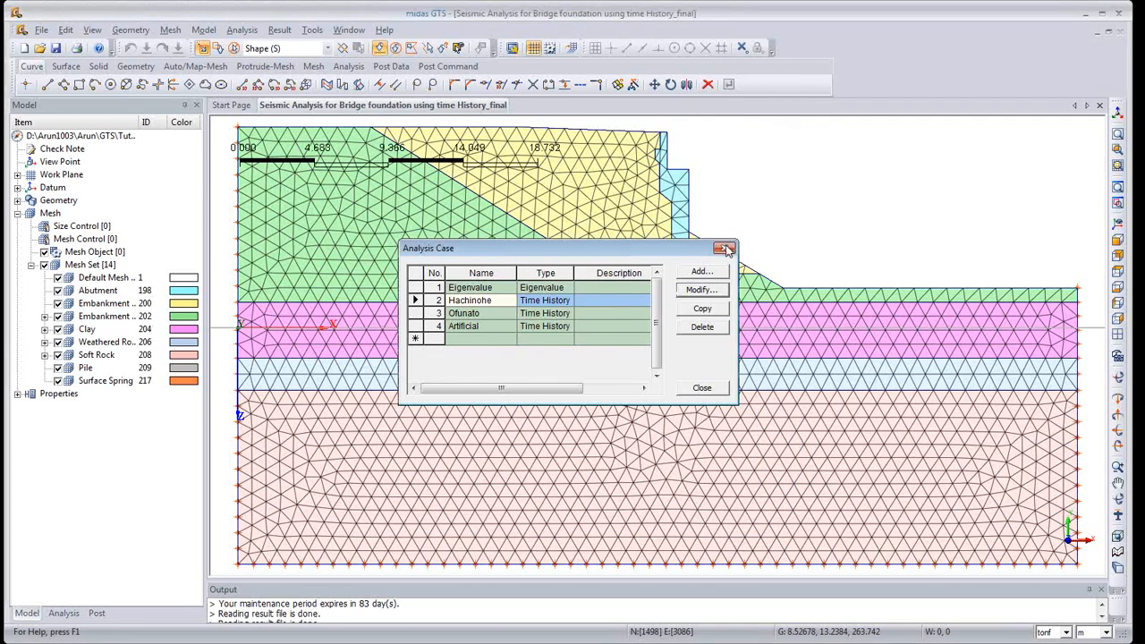
pyautogui.click(724, 249)
# Examine the analysis cases ticked for solving in the Solver Manager, and leave it without running the solver
pyautogui.click(251, 31)
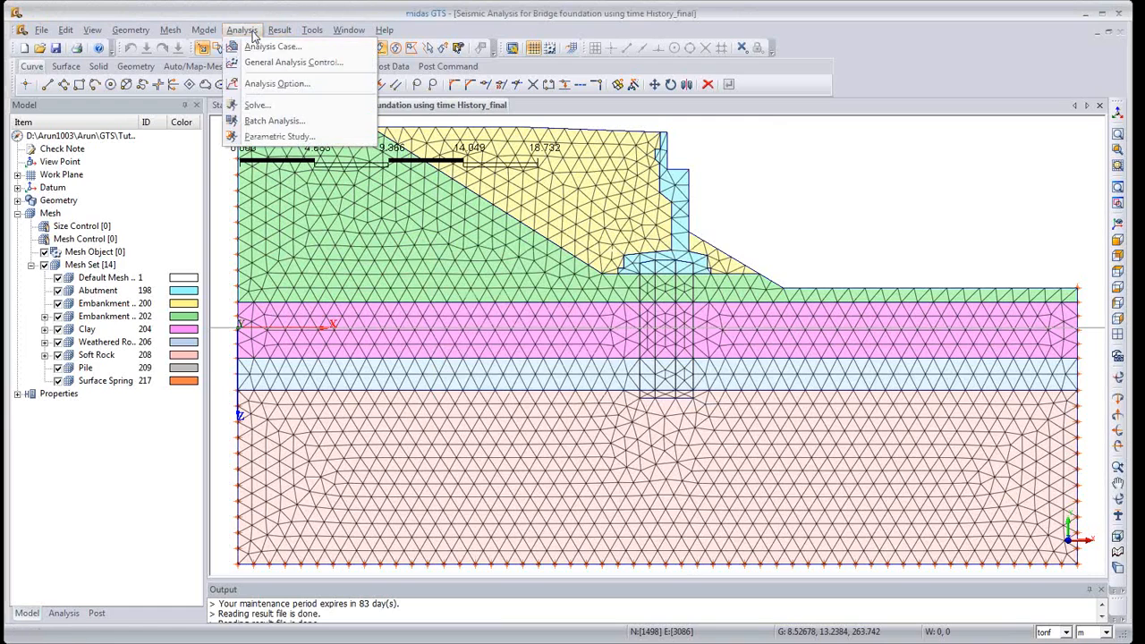
pyautogui.click(257, 105)
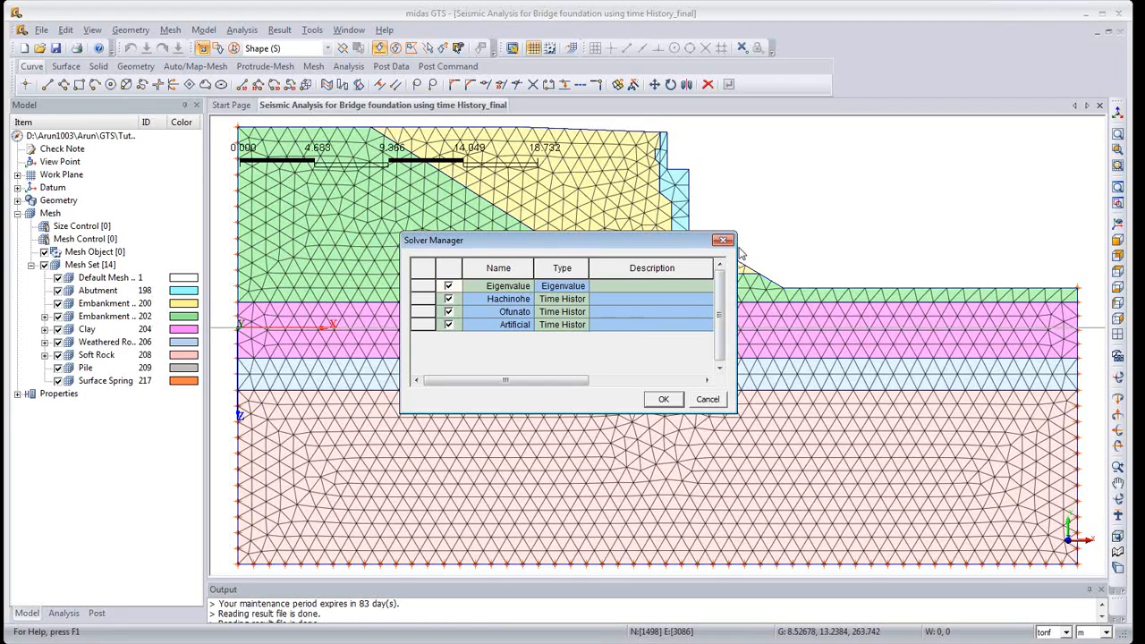
pyautogui.click(725, 242)
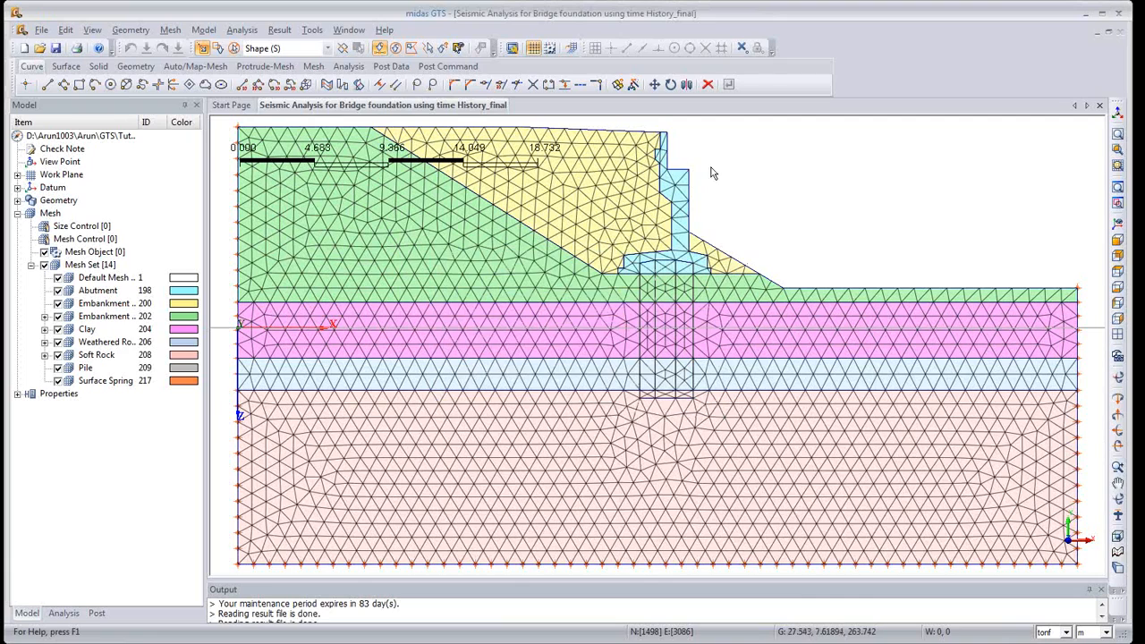
# Switch the model to post-processing mode and bring up the tree of eigenvalue and time history results
pyautogui.click(402, 70)
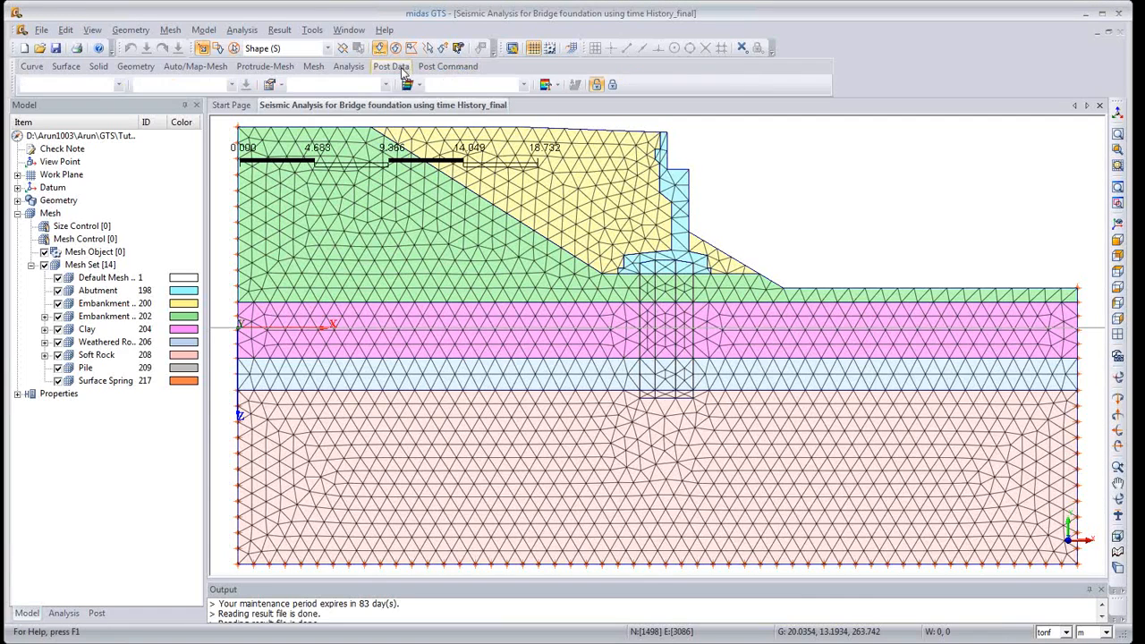
pyautogui.click(613, 84)
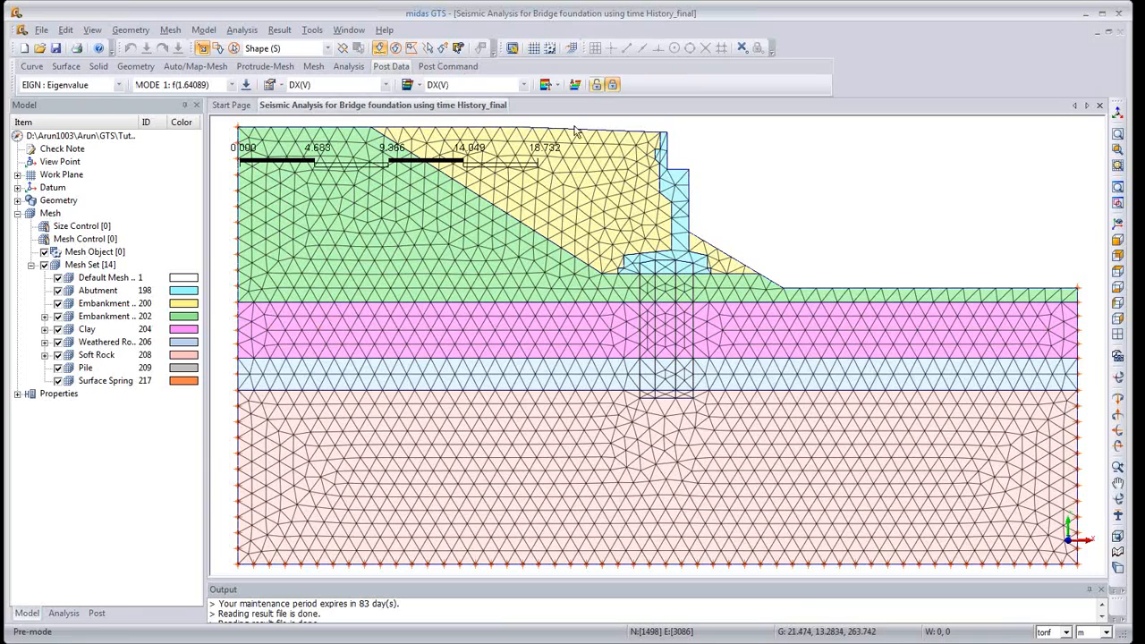
pyautogui.click(63, 614)
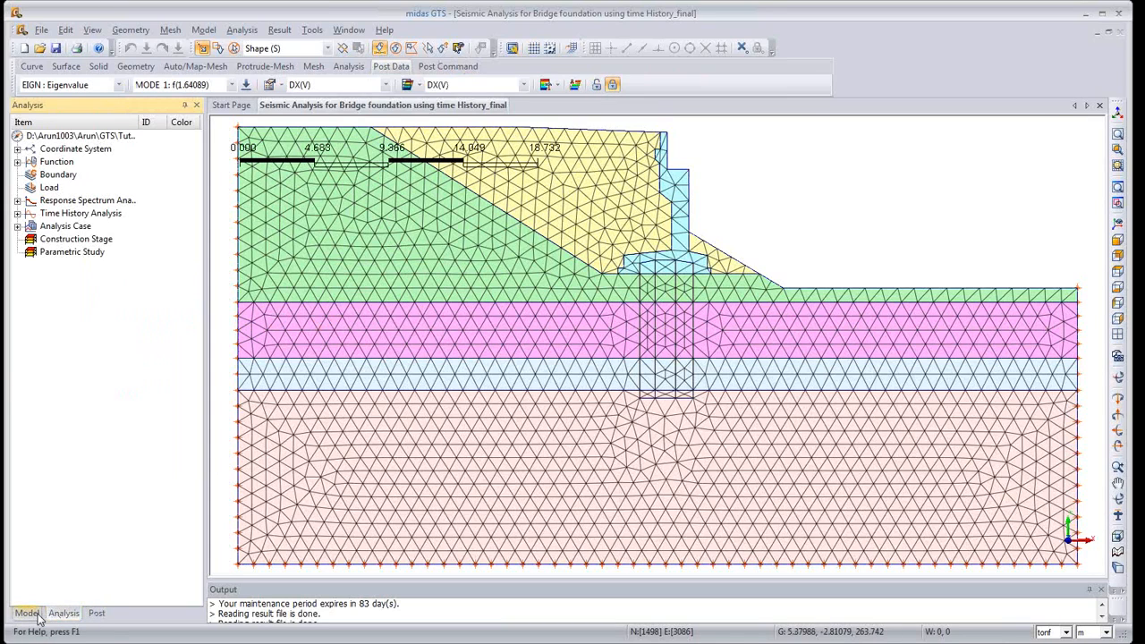
pyautogui.click(35, 614)
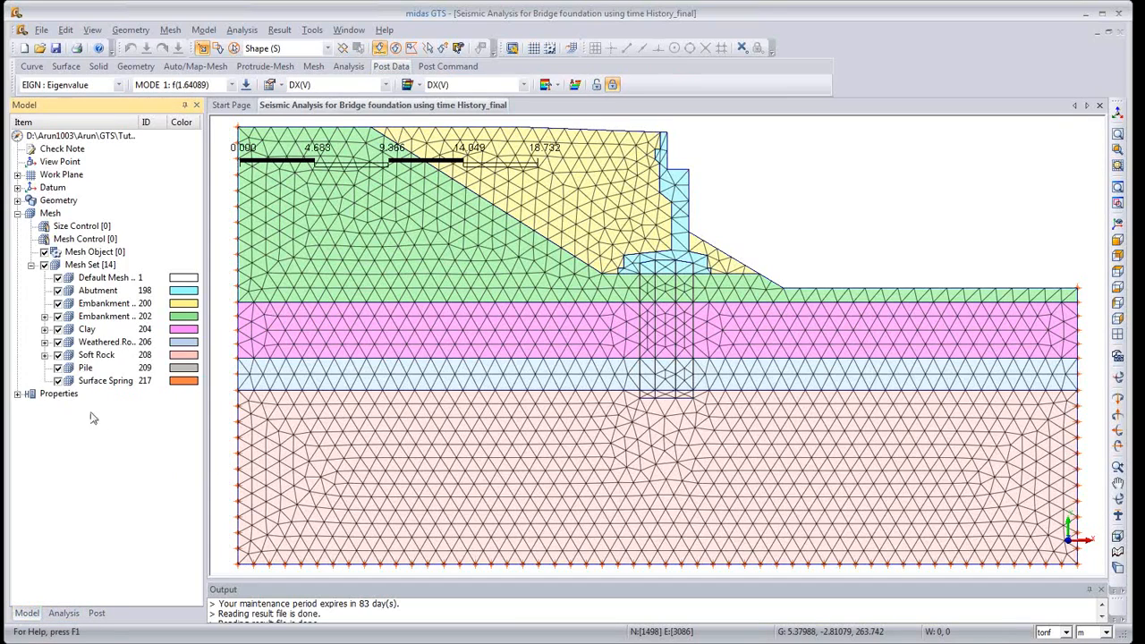
pyautogui.click(67, 614)
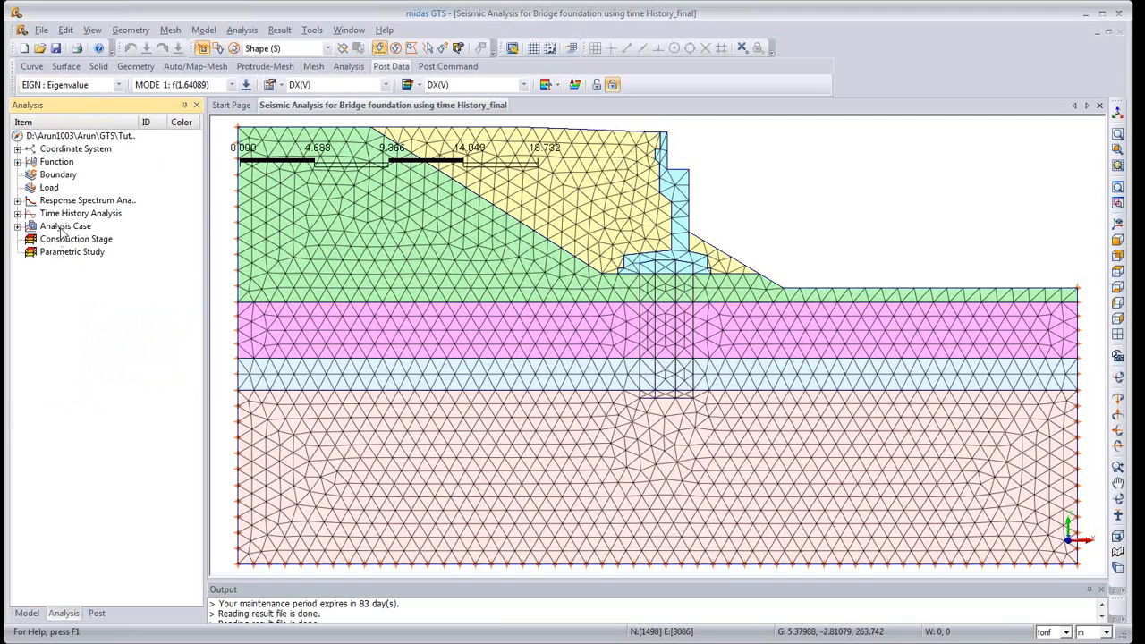
pyautogui.click(96, 614)
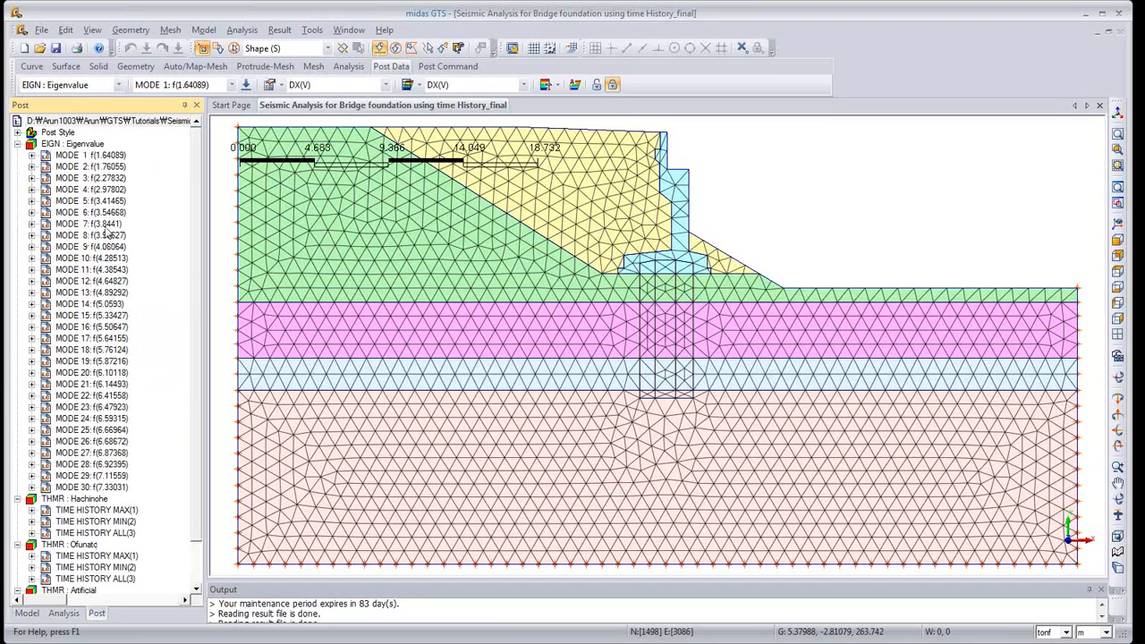
# Display the horizontal displacement DX contour of eigenvalue mode 3 with the whole model in view
pyautogui.click(245, 85)
pyautogui.moveTo(266, 105); pyautogui.dragTo(280, 106)
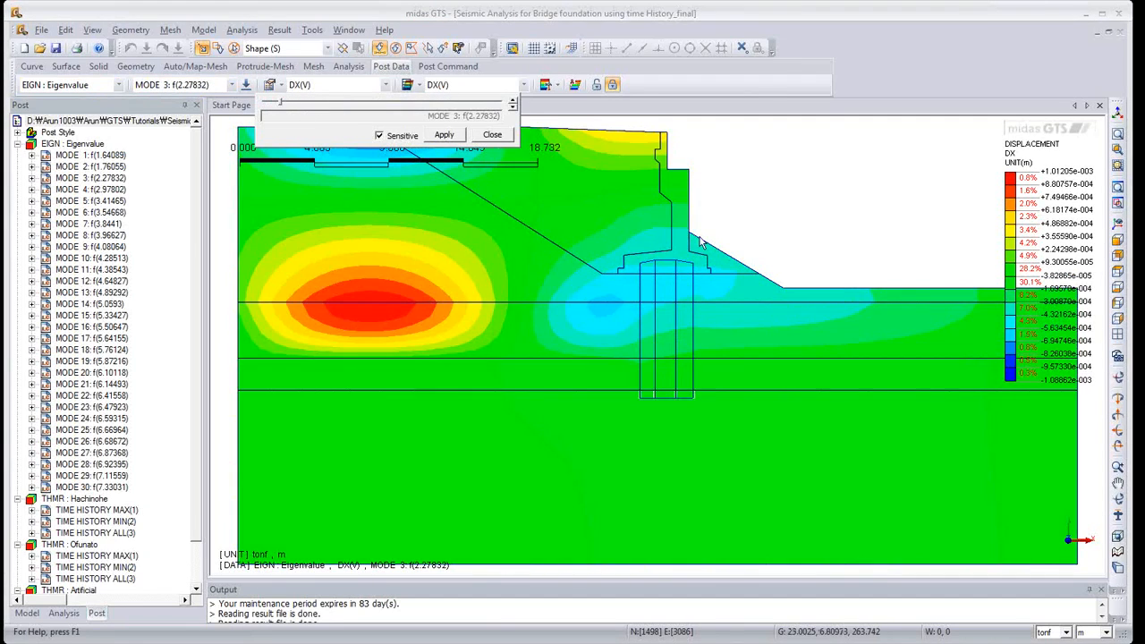
pyautogui.click(861, 245)
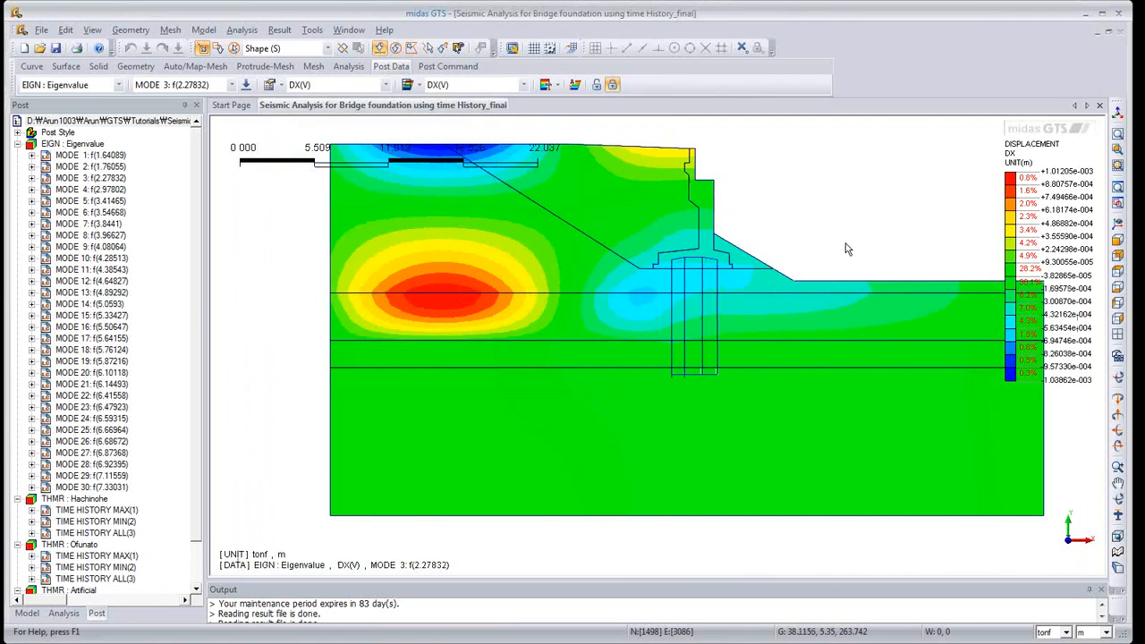
pyautogui.scroll(-1, 848, 247)
pyautogui.moveTo(827, 245); pyautogui.dragTo(767, 341, button='middle')
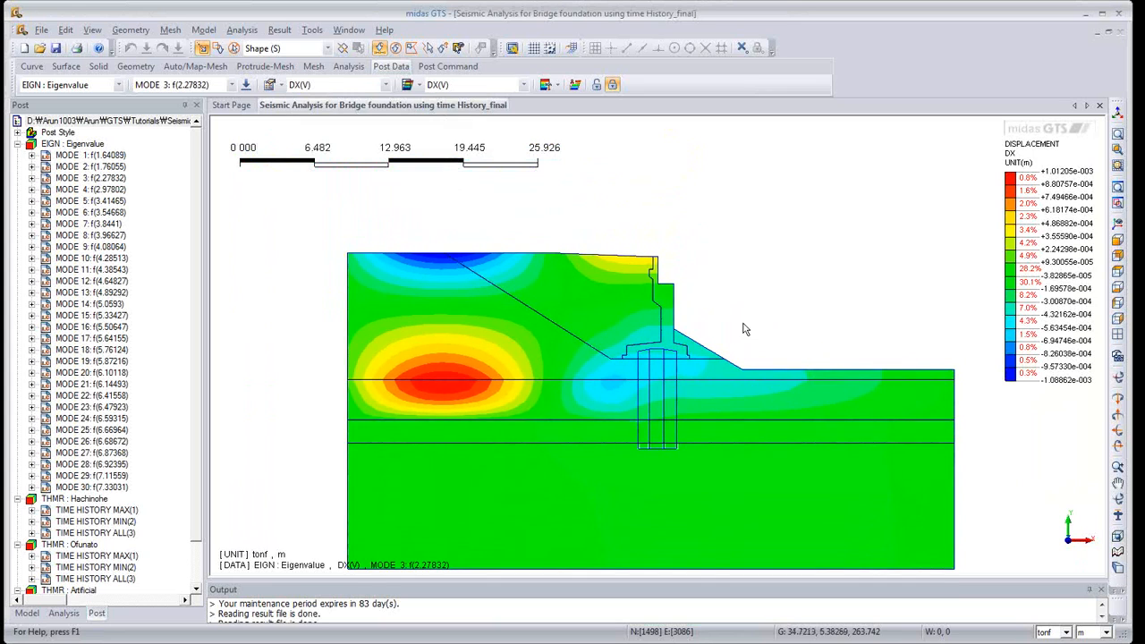
# Run through the remaining eigenvalue mode shapes up to mode 30 on the DX displacement contour
pyautogui.click(246, 84)
pyautogui.moveTo(286, 103); pyautogui.dragTo(504, 114)
pyautogui.click(493, 135)
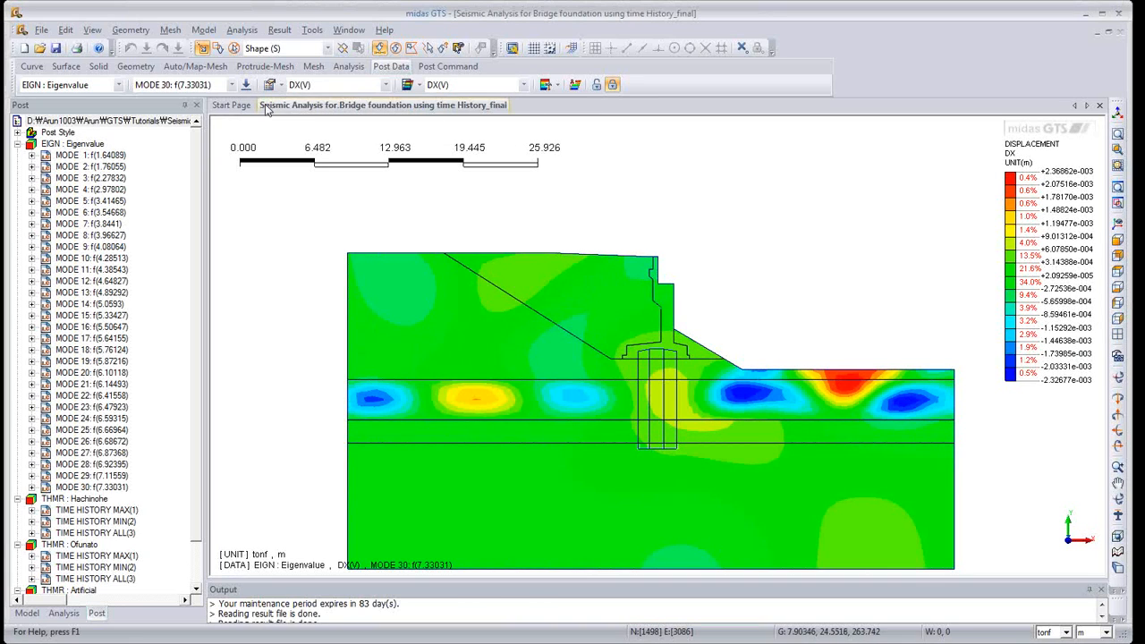
# Display the total displacement DXYZ contour for the Hachinohe TIME HISTORY MAX results, with DXYZ as the deformation data too
pyautogui.click(118, 85)
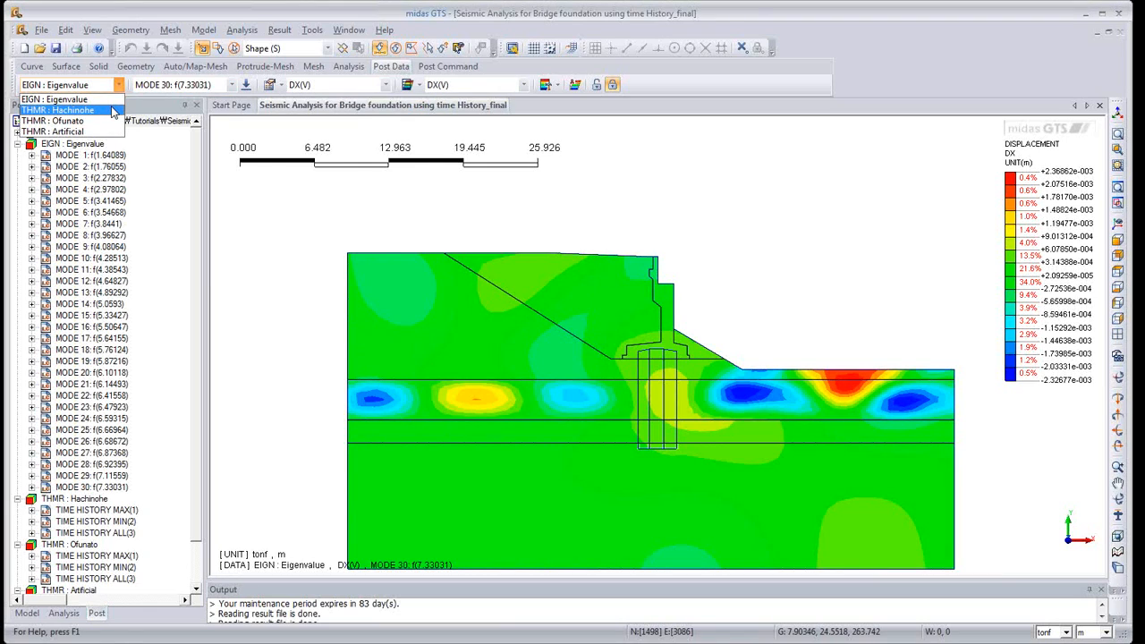
pyautogui.click(107, 110)
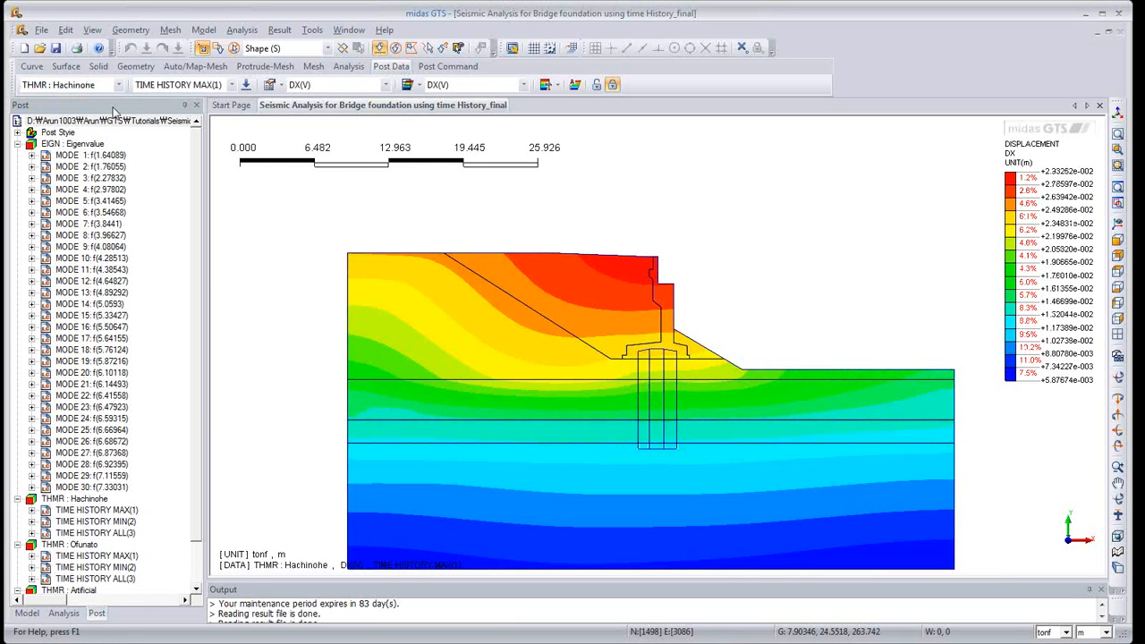
pyautogui.click(524, 85)
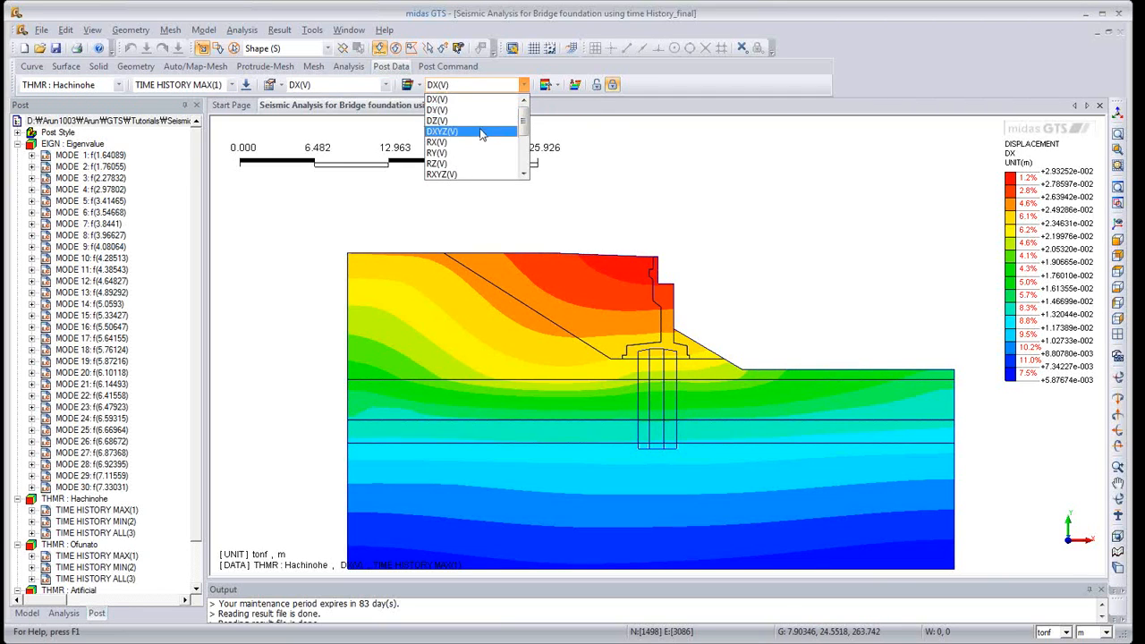
pyautogui.click(478, 131)
pyautogui.click(385, 85)
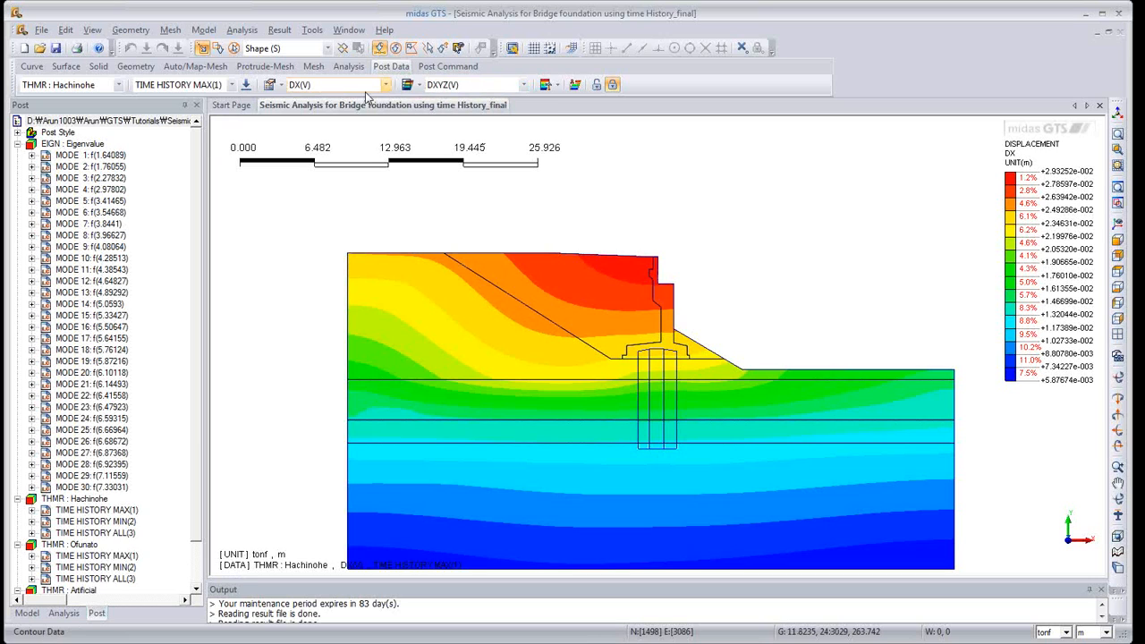
pyautogui.scroll(1, 309, 99)
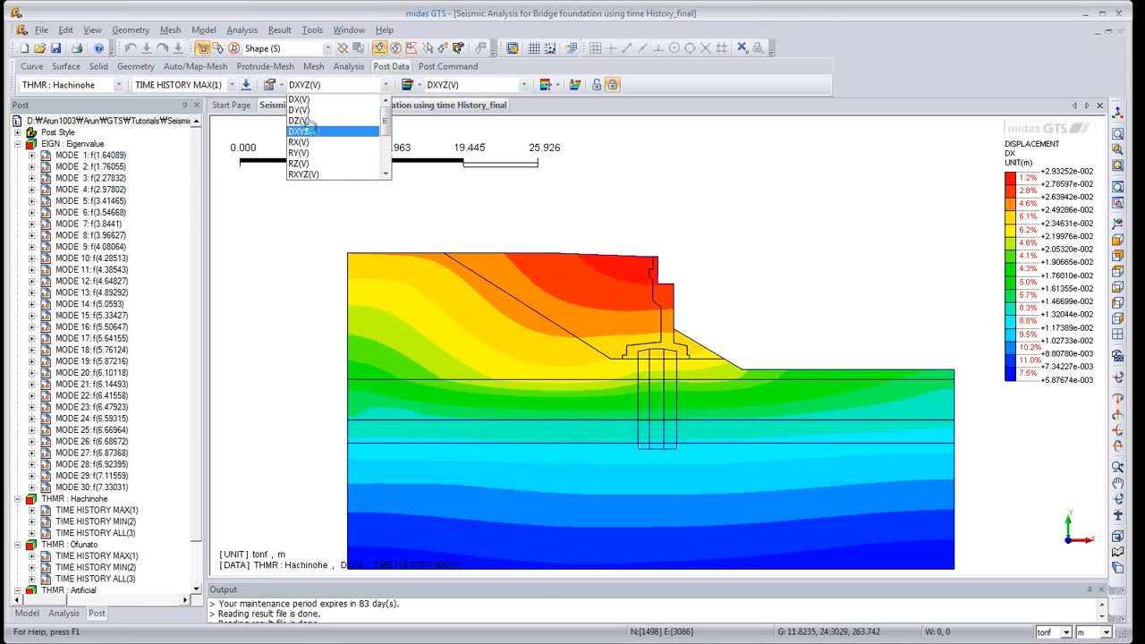
pyautogui.click(309, 128)
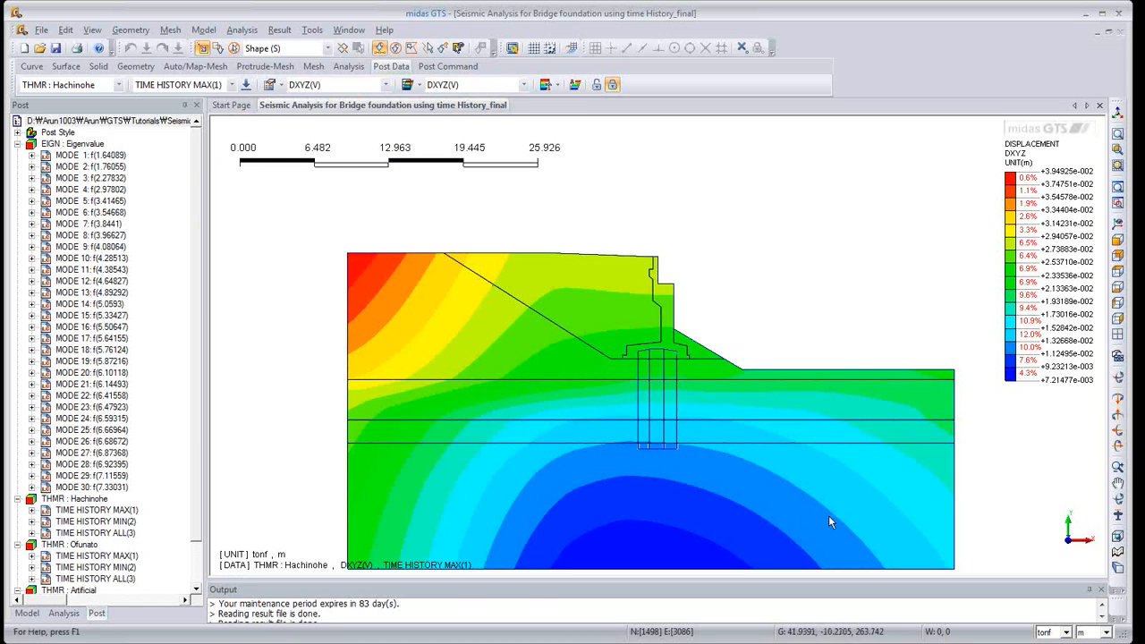
# Compare the Hachinohe total displacement contours for TIME HISTORY MIN and TIME HISTORY ALL
pyautogui.click(246, 84)
pyautogui.moveTo(263, 99); pyautogui.dragTo(369, 114)
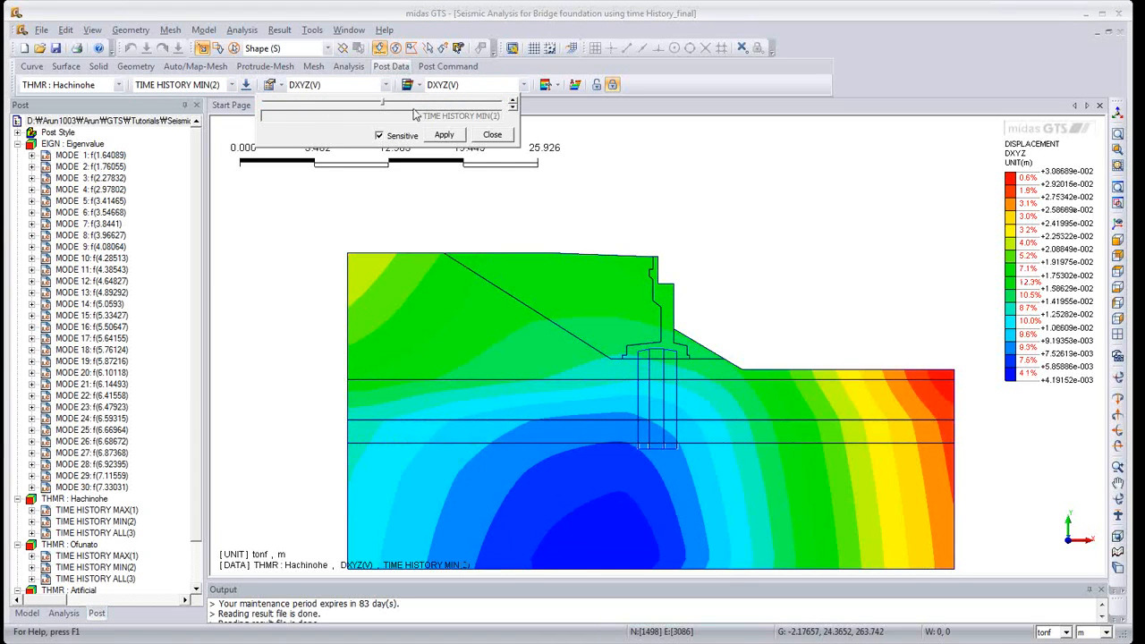
pyautogui.click(465, 106)
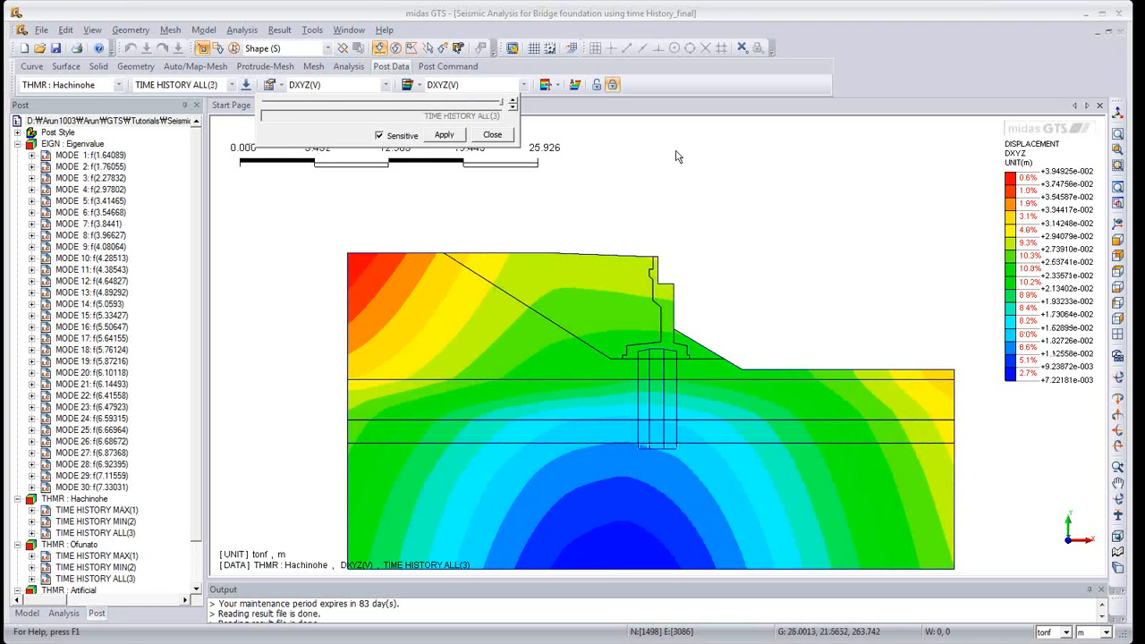
pyautogui.click(689, 117)
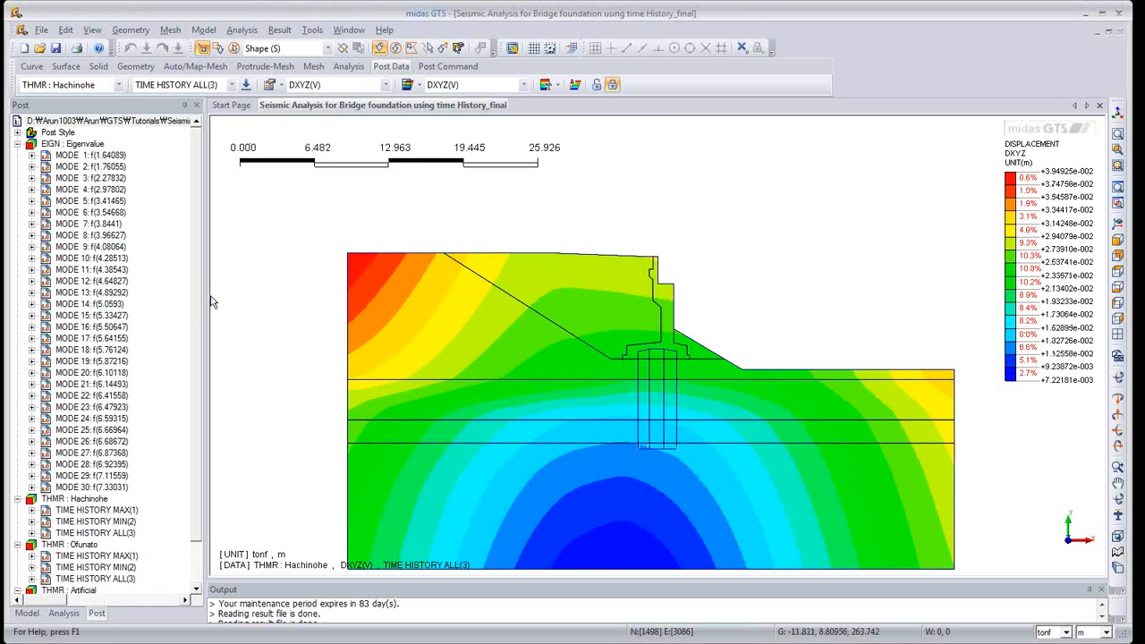
# Plot the DXYZ displacement listed under the Hachinohe TIME HISTORY MAX results in the results tree
pyautogui.click(17, 144)
pyautogui.click(31, 167)
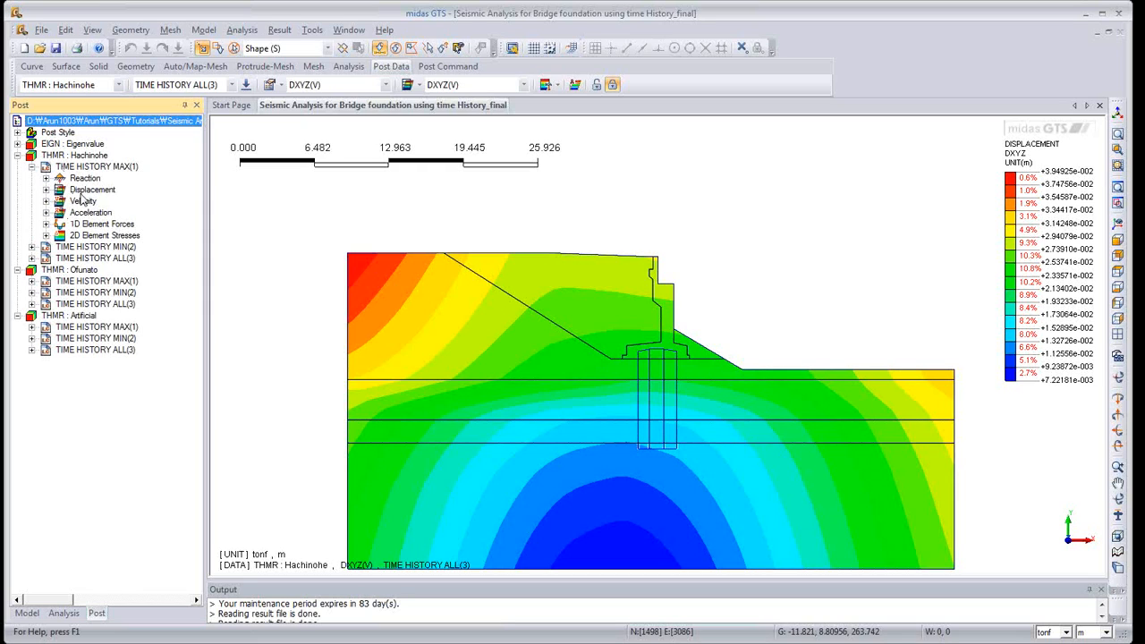
pyautogui.click(46, 189)
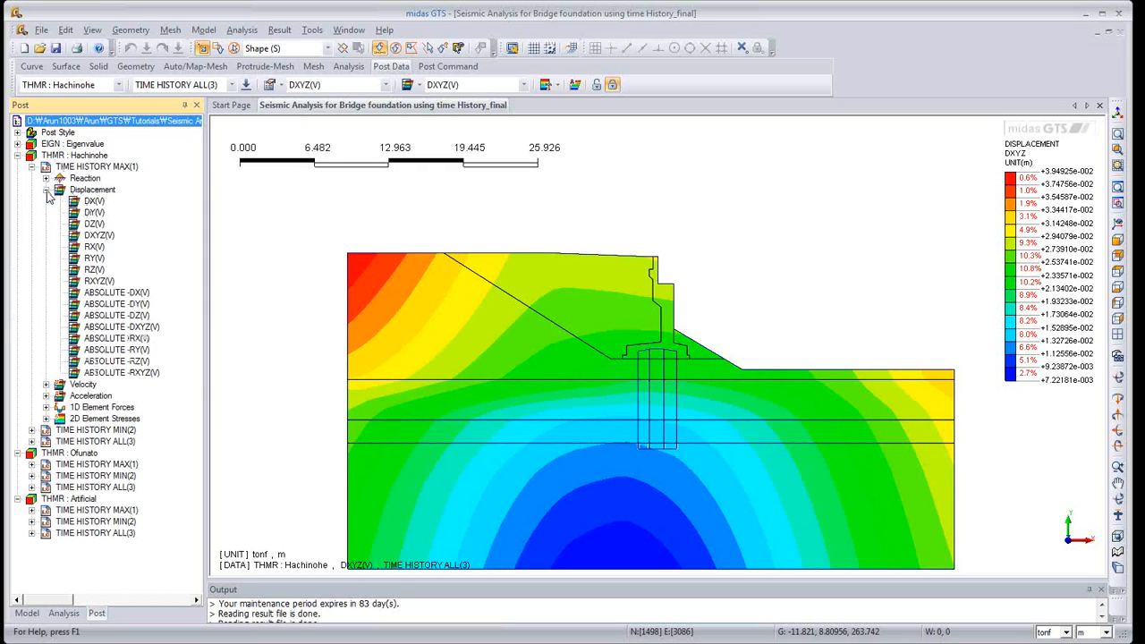
pyautogui.doubleClick(103, 239)
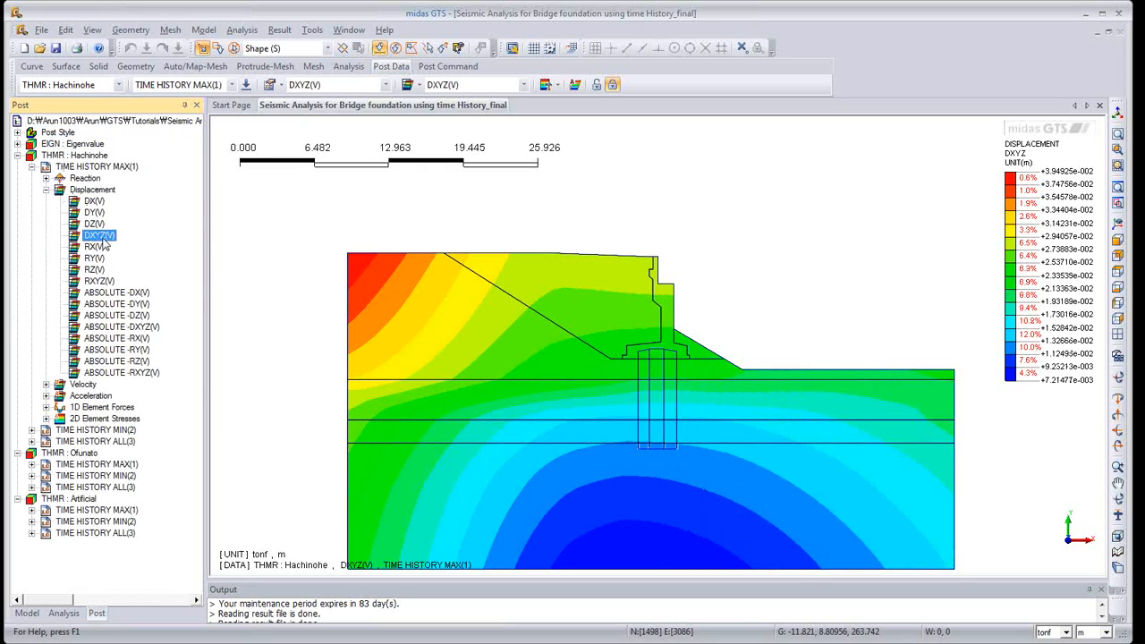
# Plot the total acceleration AtXYZ contour from the Hachinohe TIME HISTORY MAX results
pyautogui.click(46, 190)
pyautogui.click(45, 213)
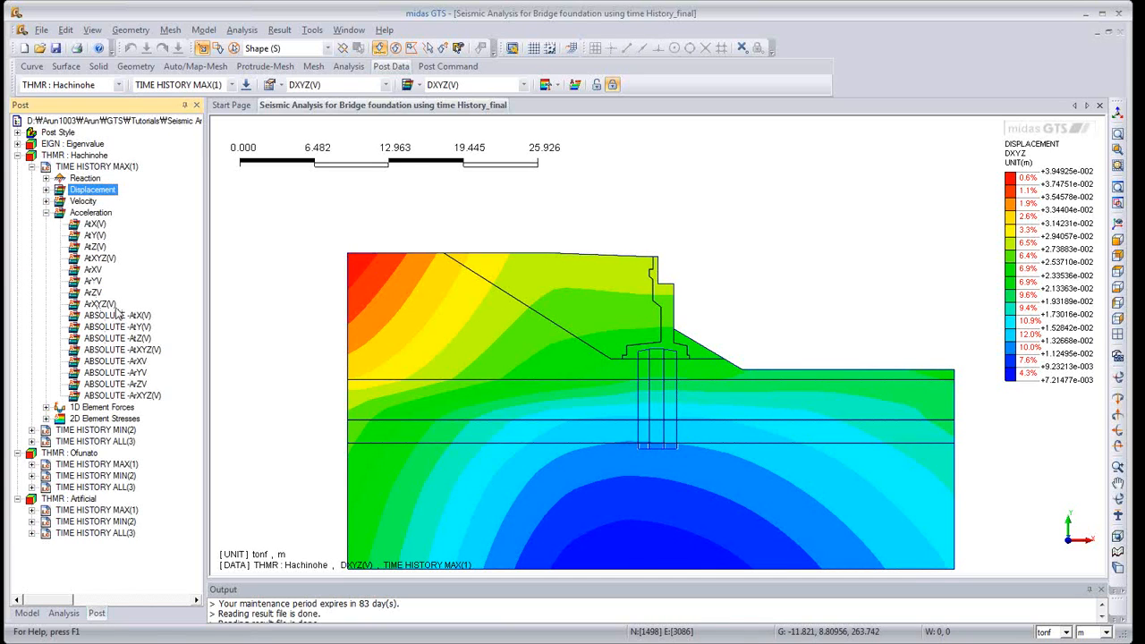
pyautogui.click(94, 259)
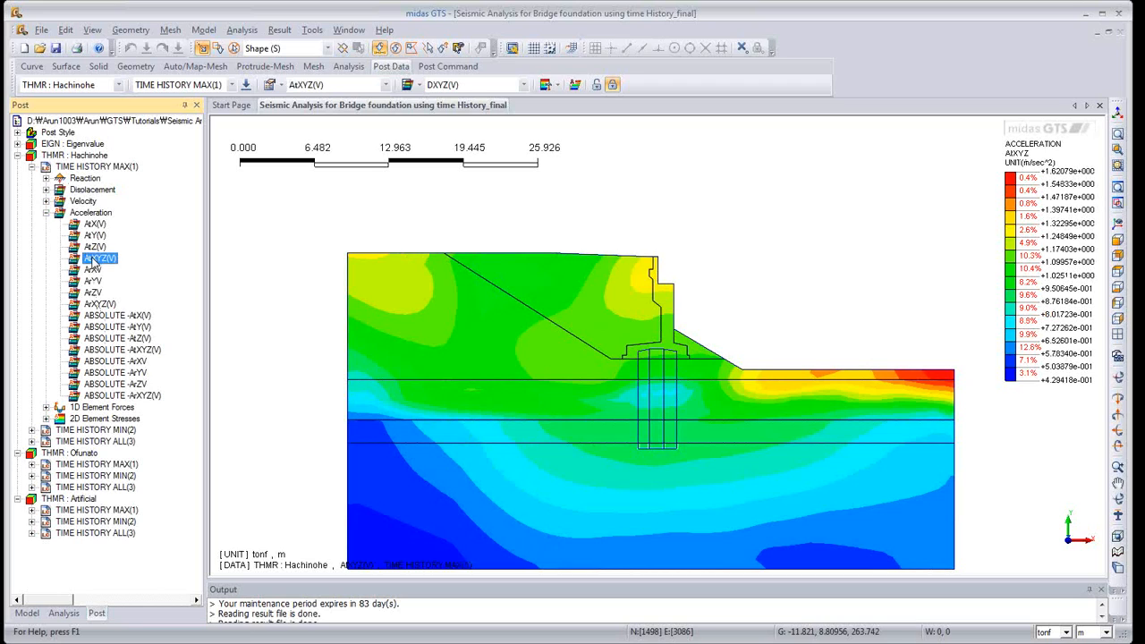
# Plot the LO-Beam My bending moment from the 1D element forces of the Hachinohe TIME HISTORY MAX results
pyautogui.click(46, 408)
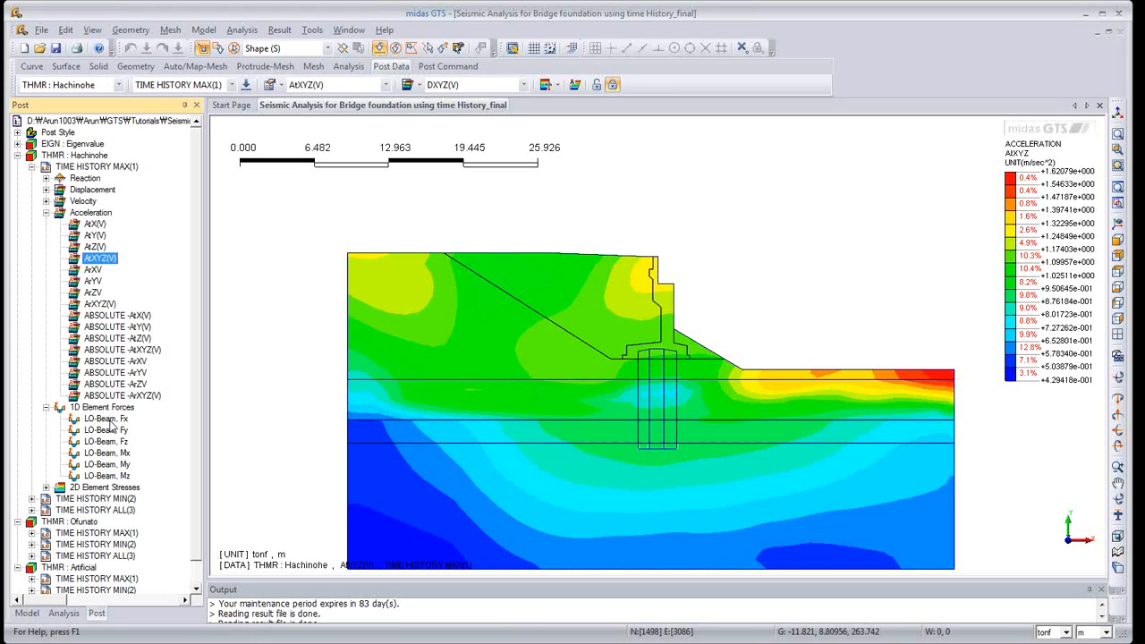
pyautogui.doubleClick(107, 464)
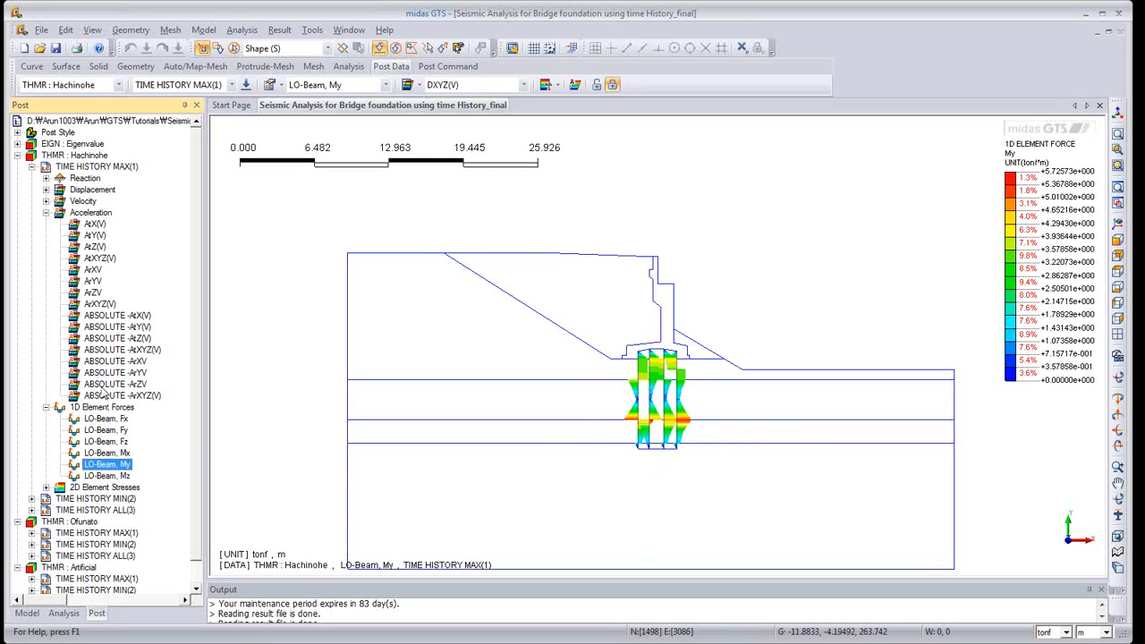
# Plot the soil principal stress contours P1 and P3 from the 2D element stresses of the Hachinohe TIME HISTORY MAX results
pyautogui.click(45, 487)
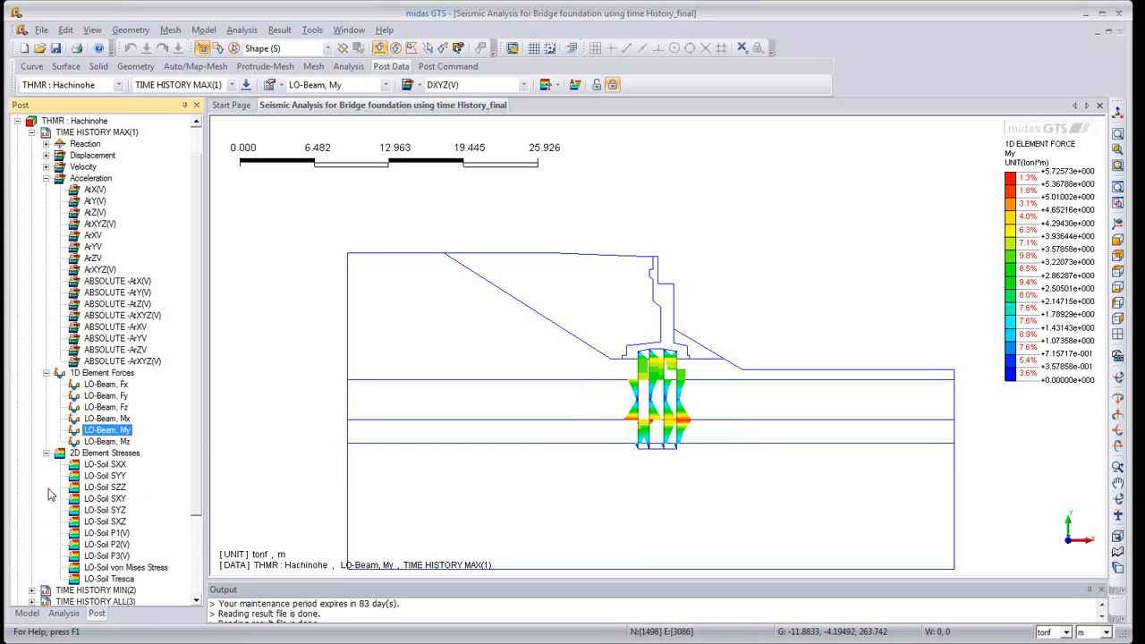
pyautogui.doubleClick(107, 521)
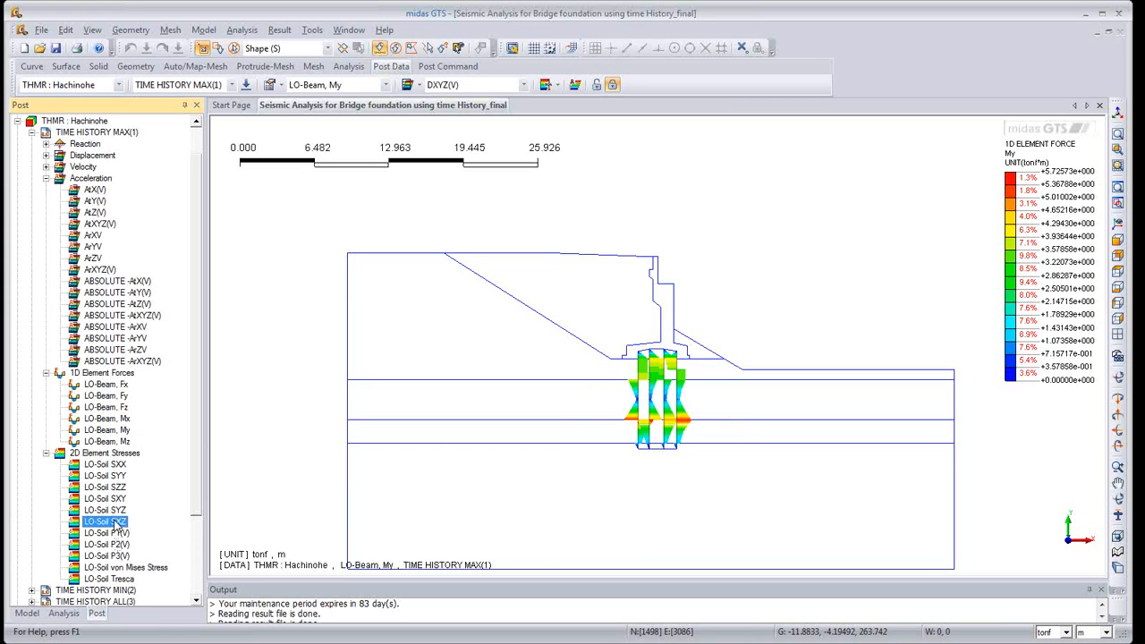
pyautogui.doubleClick(116, 536)
pyautogui.click(116, 545)
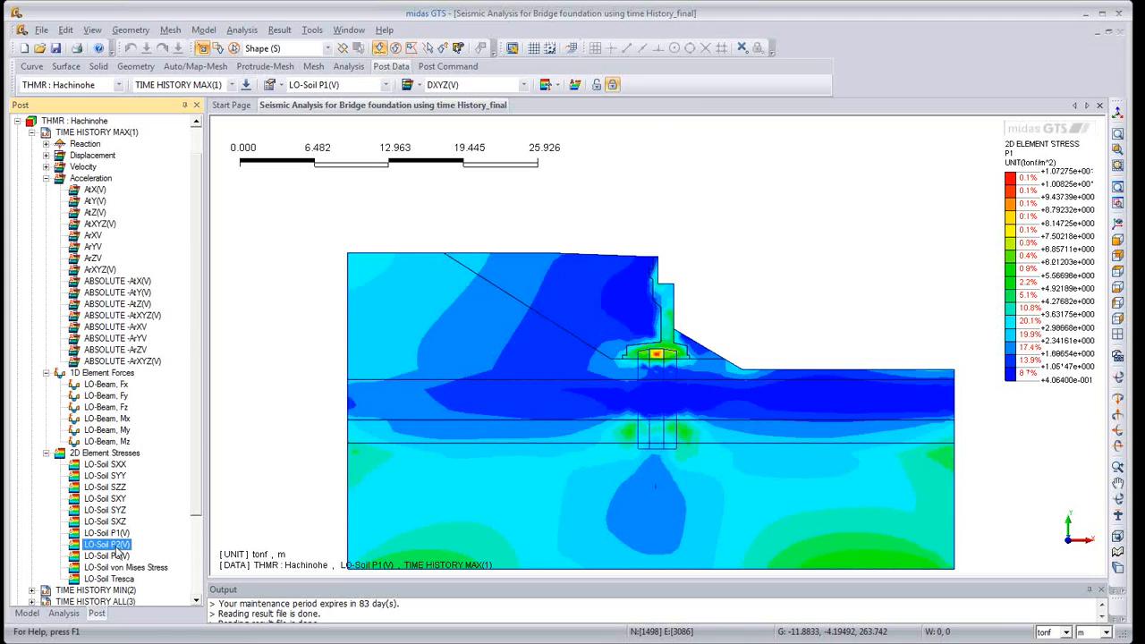
pyautogui.doubleClick(107, 557)
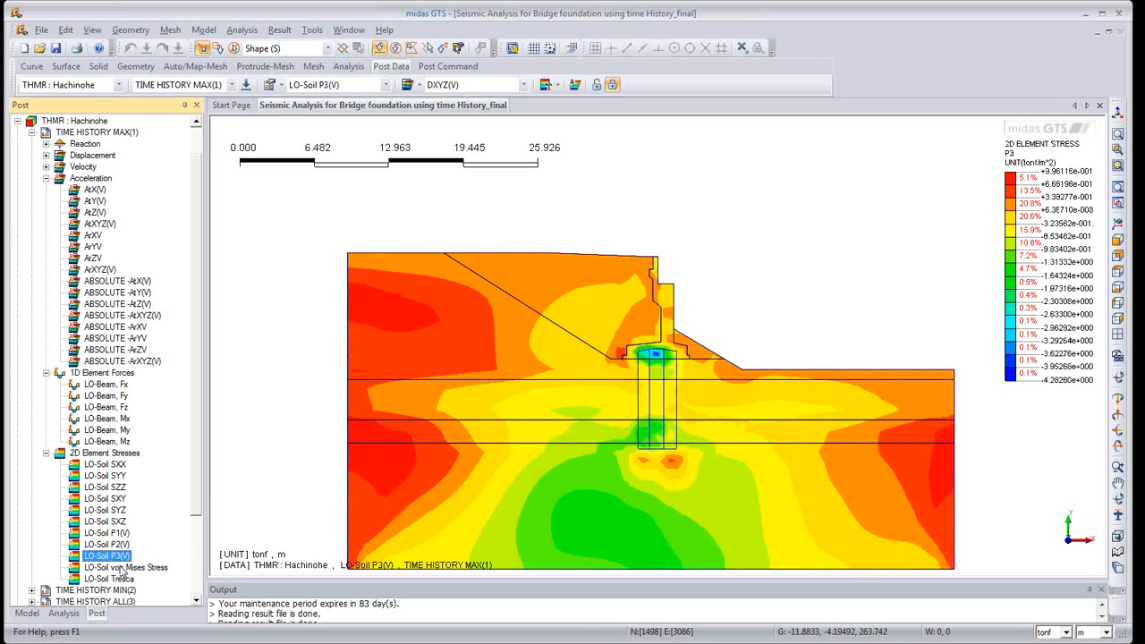
# Plot the LO-Soil SZZ stress contour and open its result table for elements 1to2836
pyautogui.doubleClick(106, 489)
pyautogui.rightClick(107, 490)
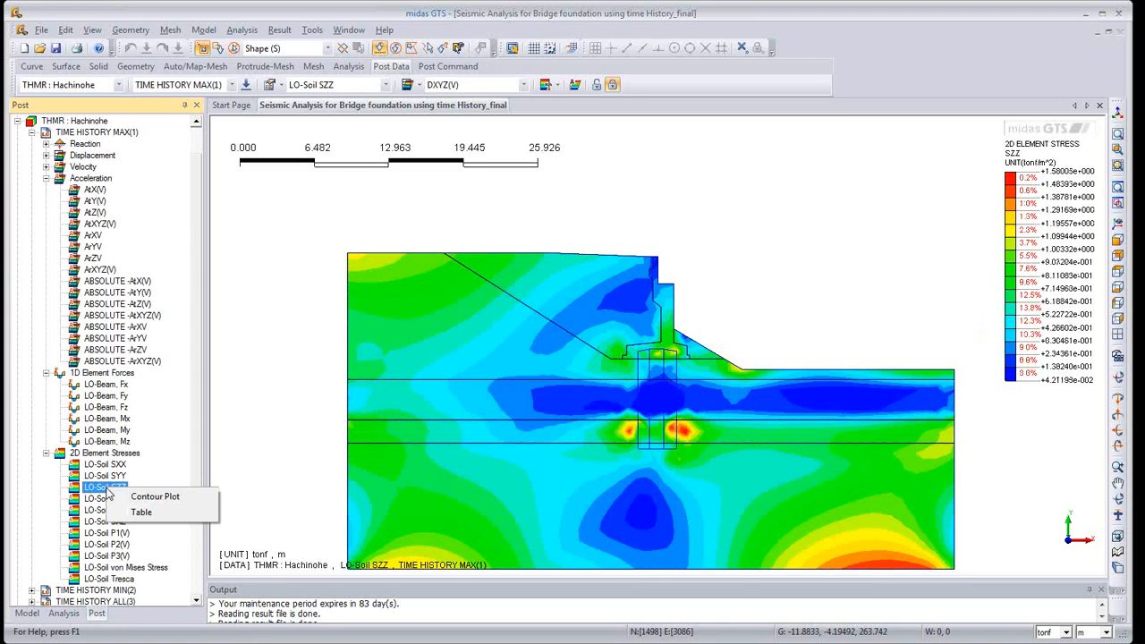
pyautogui.click(143, 515)
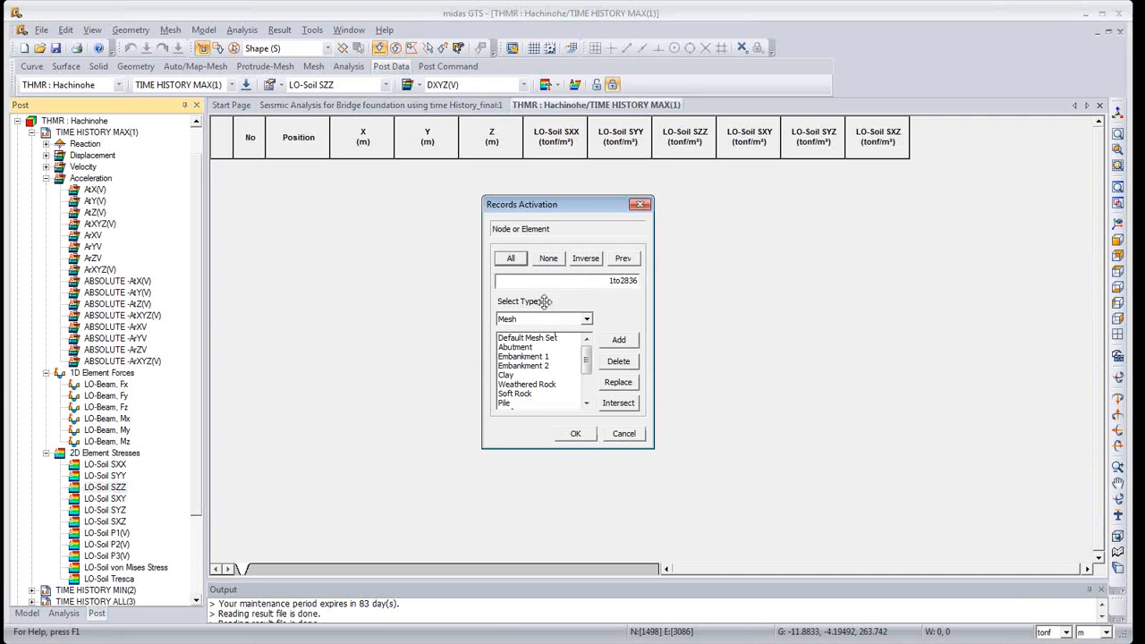
pyautogui.click(576, 433)
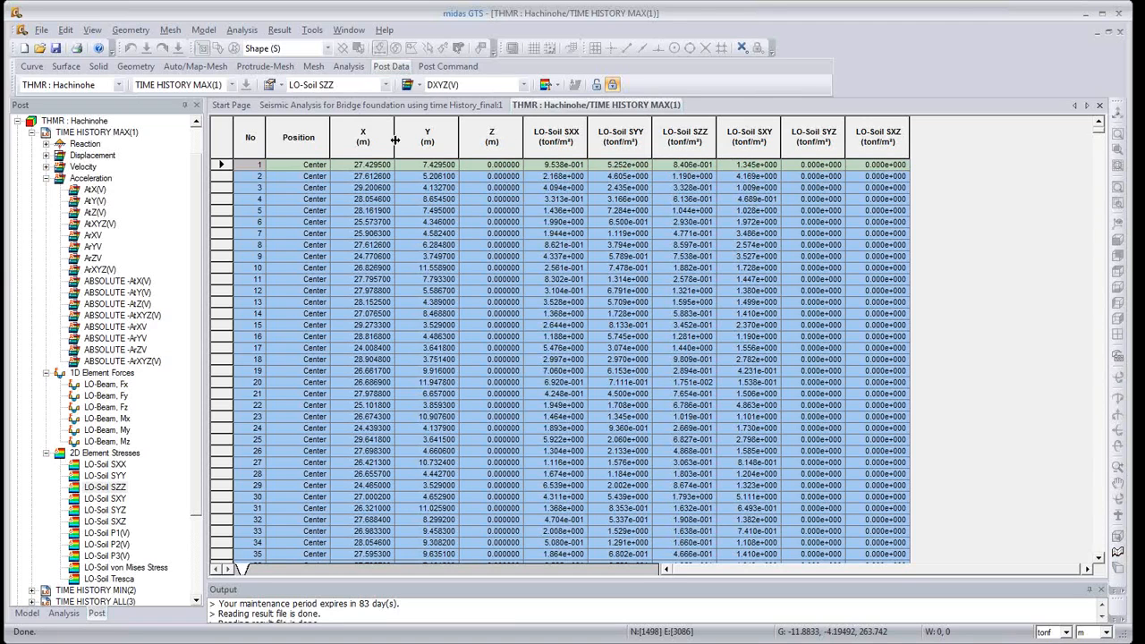
# Return to the contour window and generate a time history graph of the X dis function against Time
pyautogui.click(304, 108)
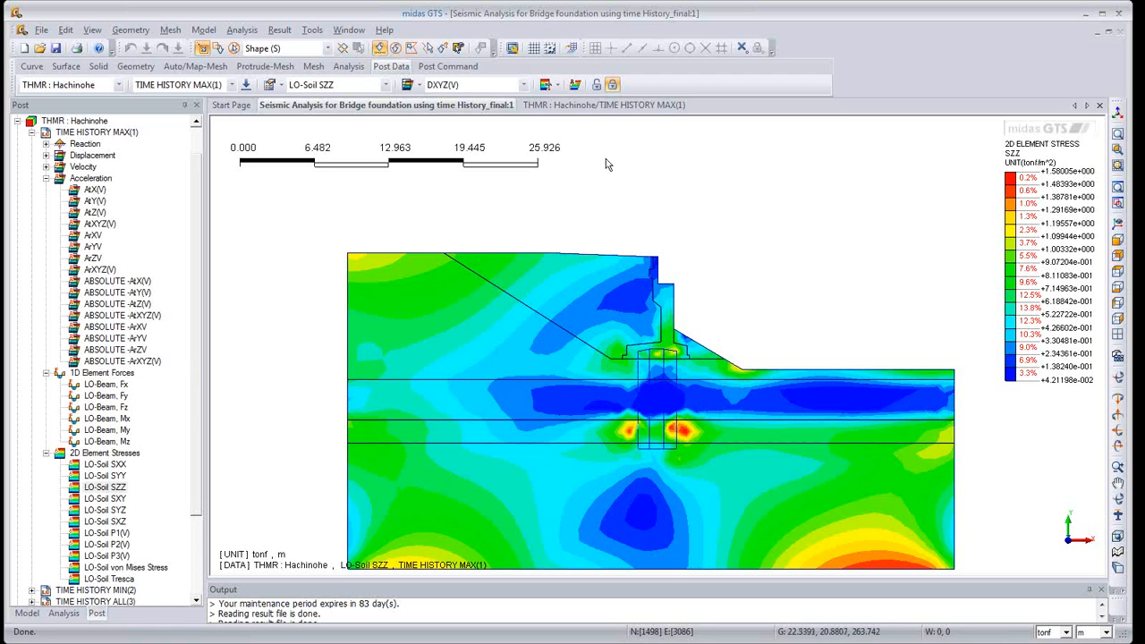
pyautogui.click(279, 33)
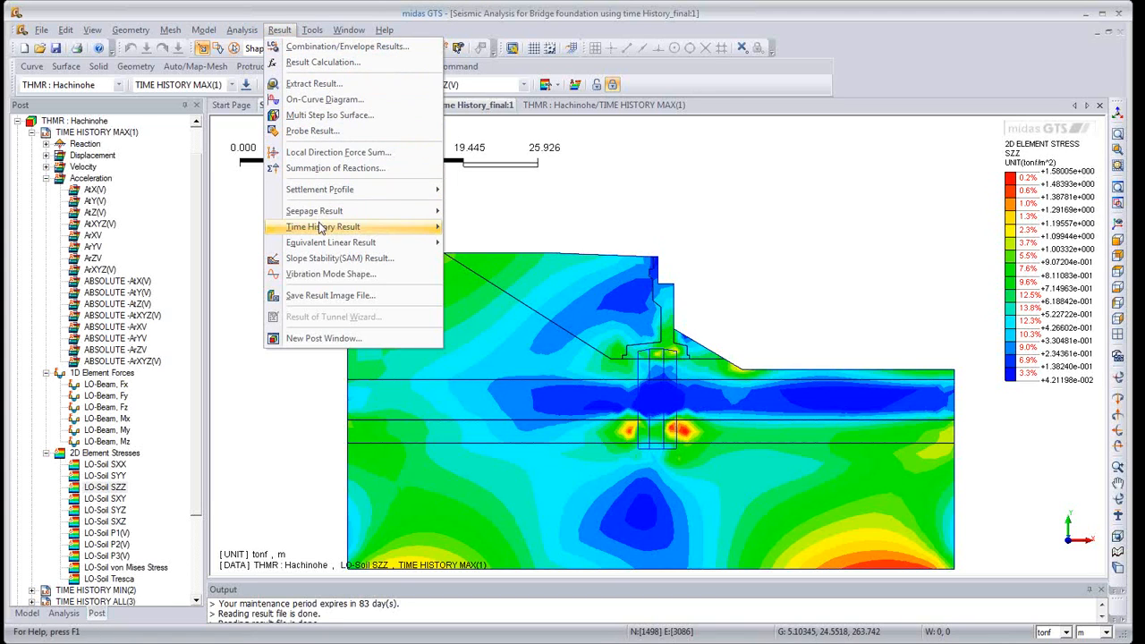
pyautogui.moveTo(322, 228)
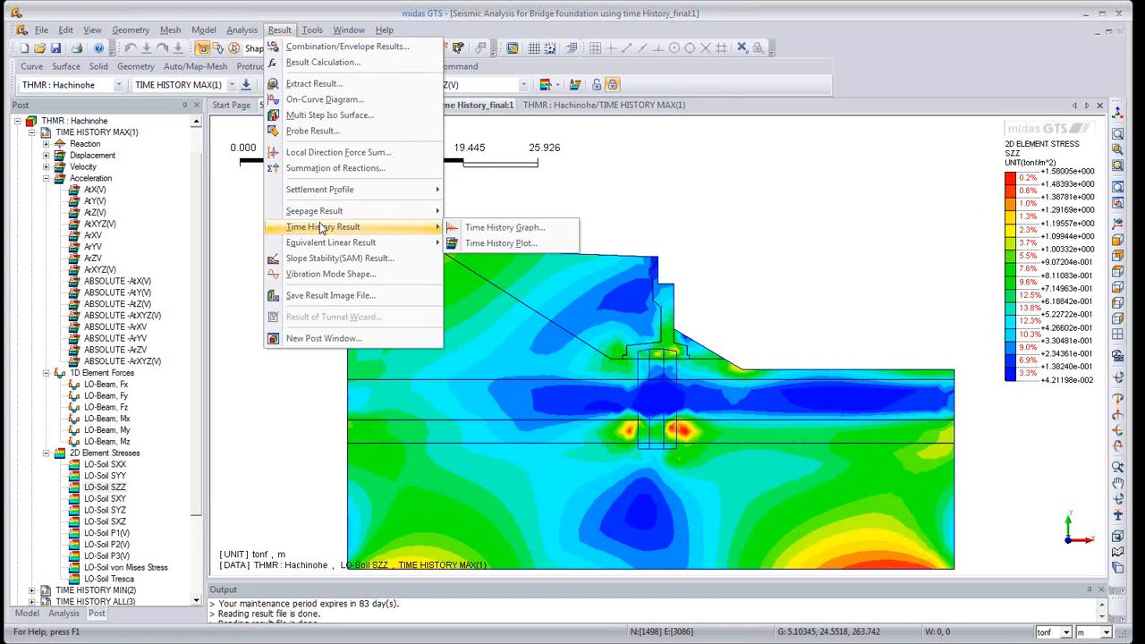
pyautogui.click(484, 234)
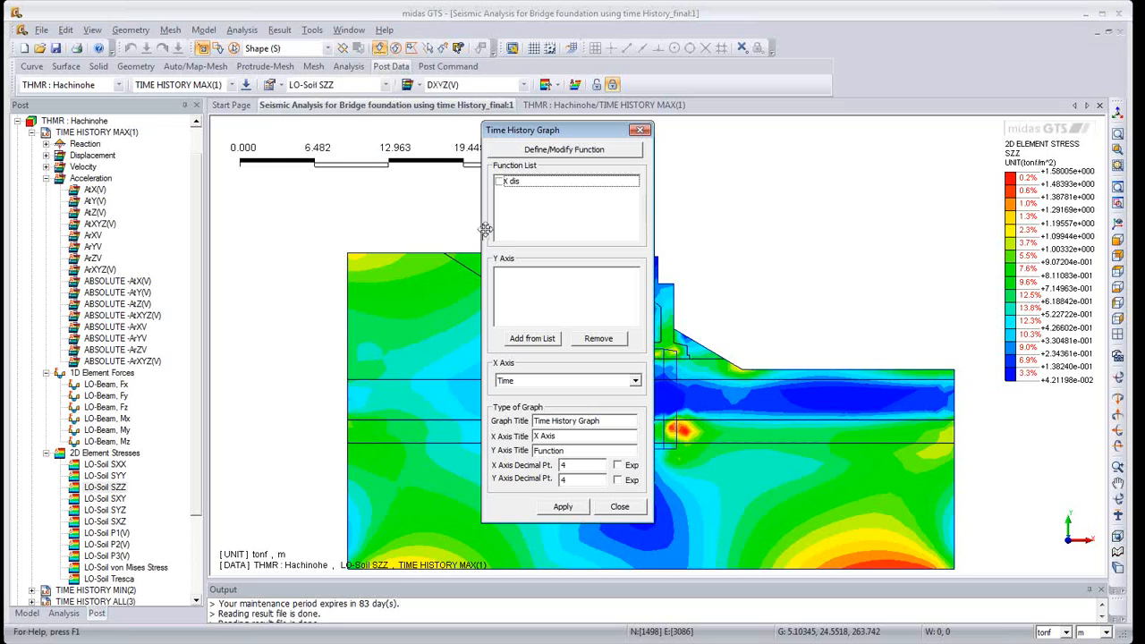
pyautogui.click(501, 182)
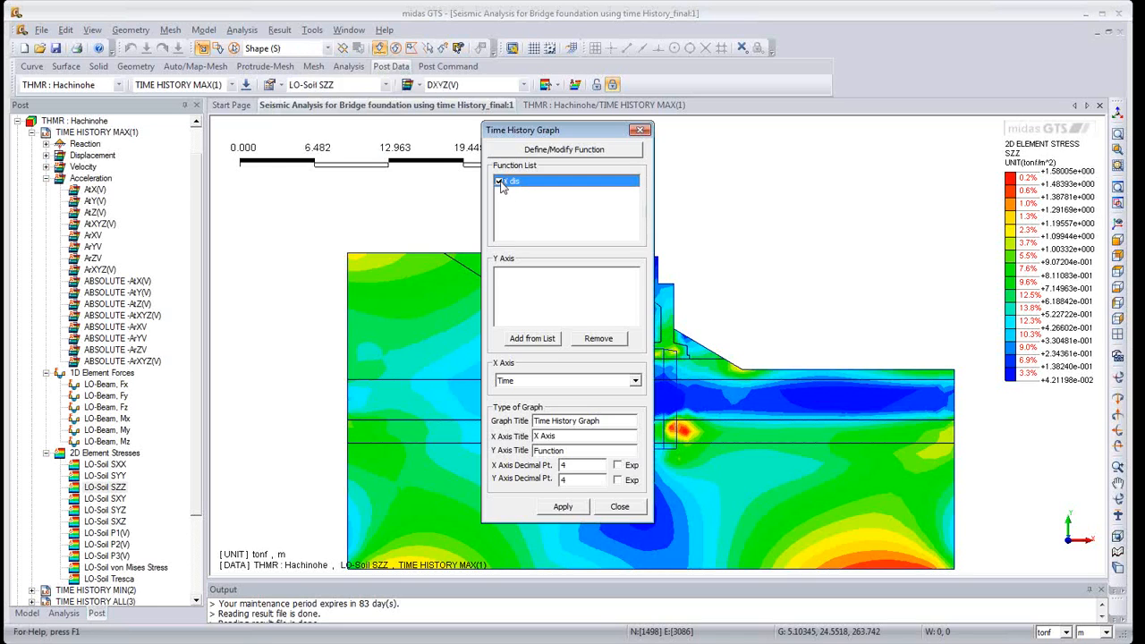
pyautogui.click(530, 338)
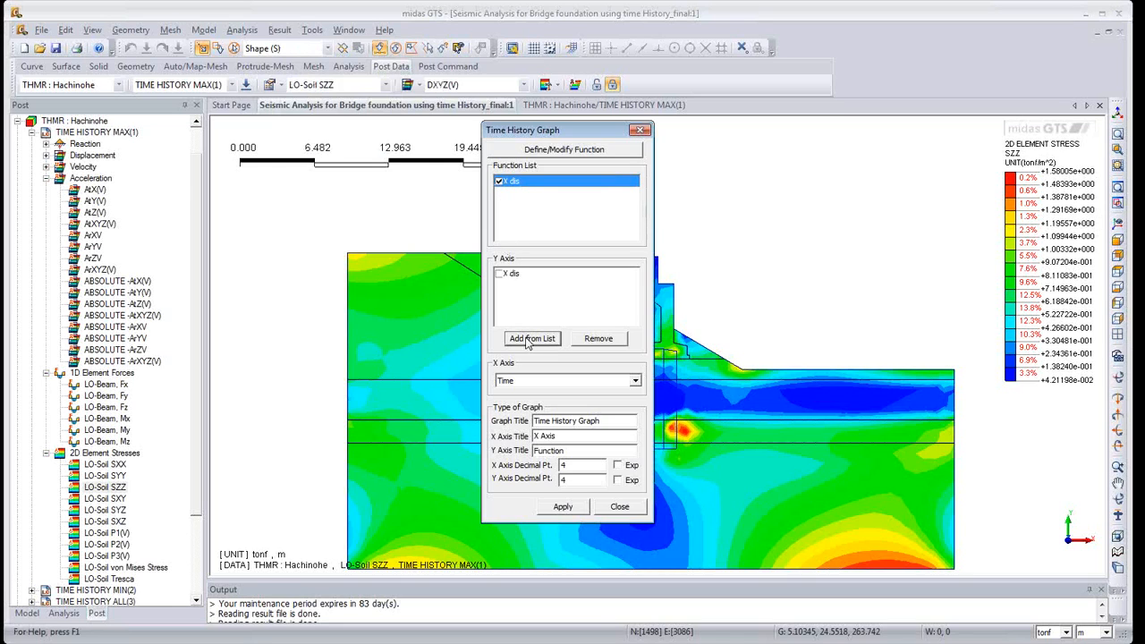
pyautogui.click(501, 274)
pyautogui.click(563, 508)
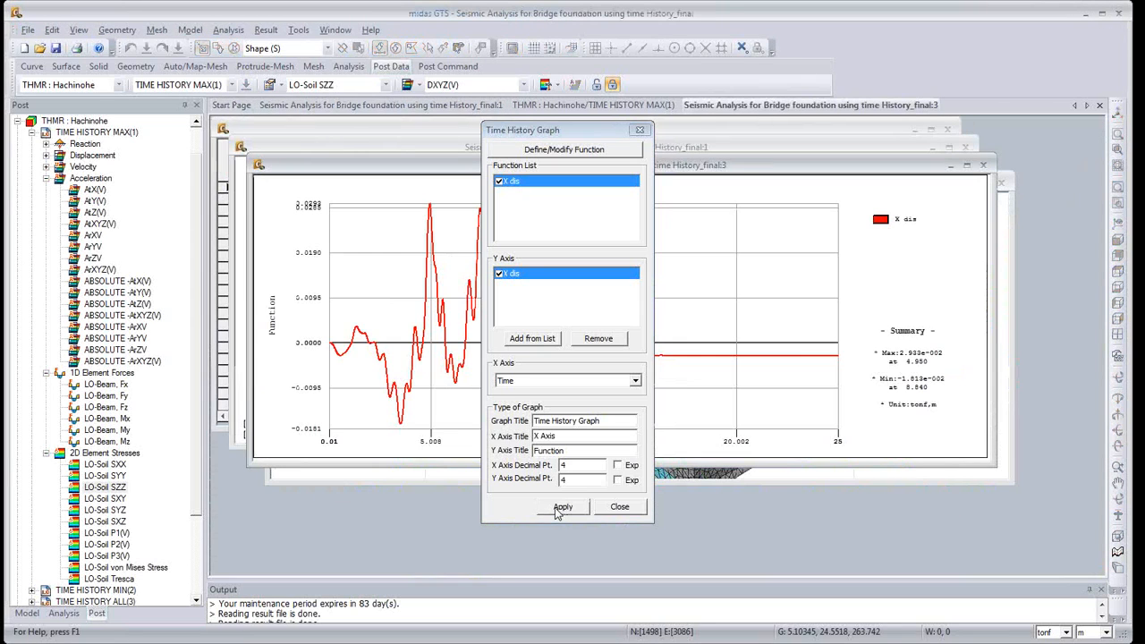
# Maximize the X dis time history graph clear of its settings dialog, and close the dialog after viewing the curve
pyautogui.moveTo(560, 129); pyautogui.dragTo(99, 123)
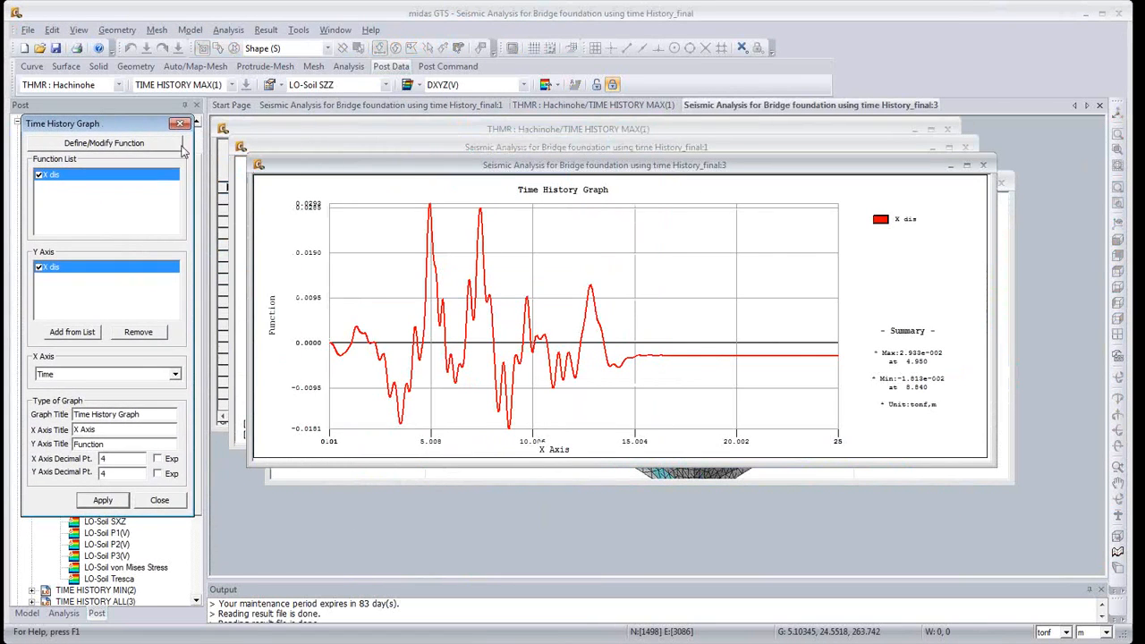
pyautogui.click(968, 166)
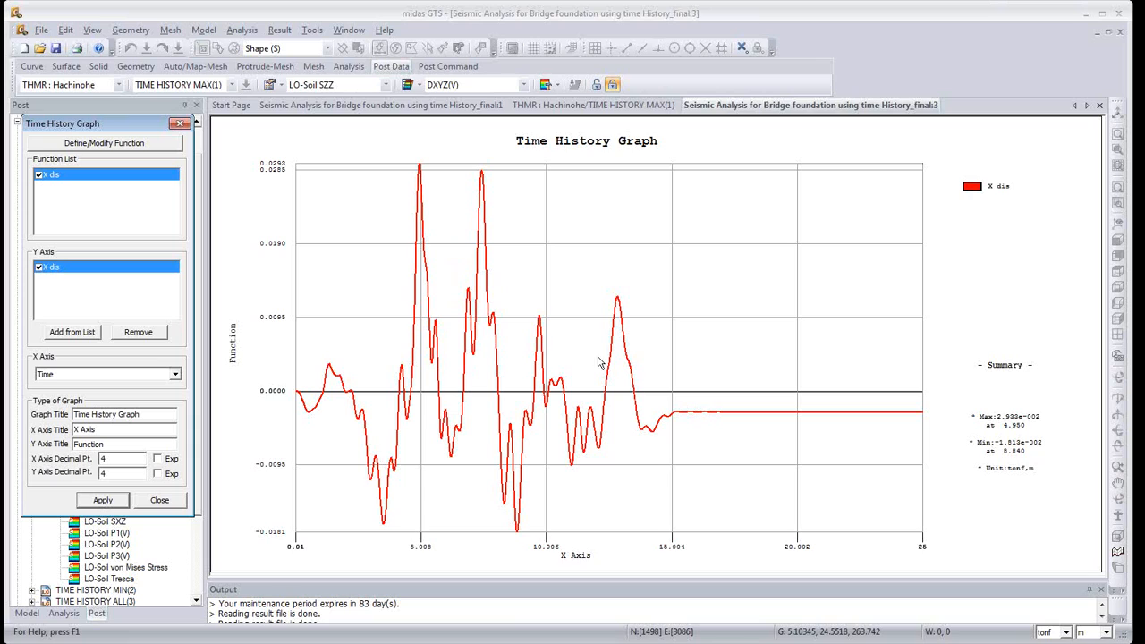
pyautogui.click(180, 126)
# Go back to the SZZ contour window and switch to the Hachinohe TIME HISTORY MAX stress table
pyautogui.click(361, 107)
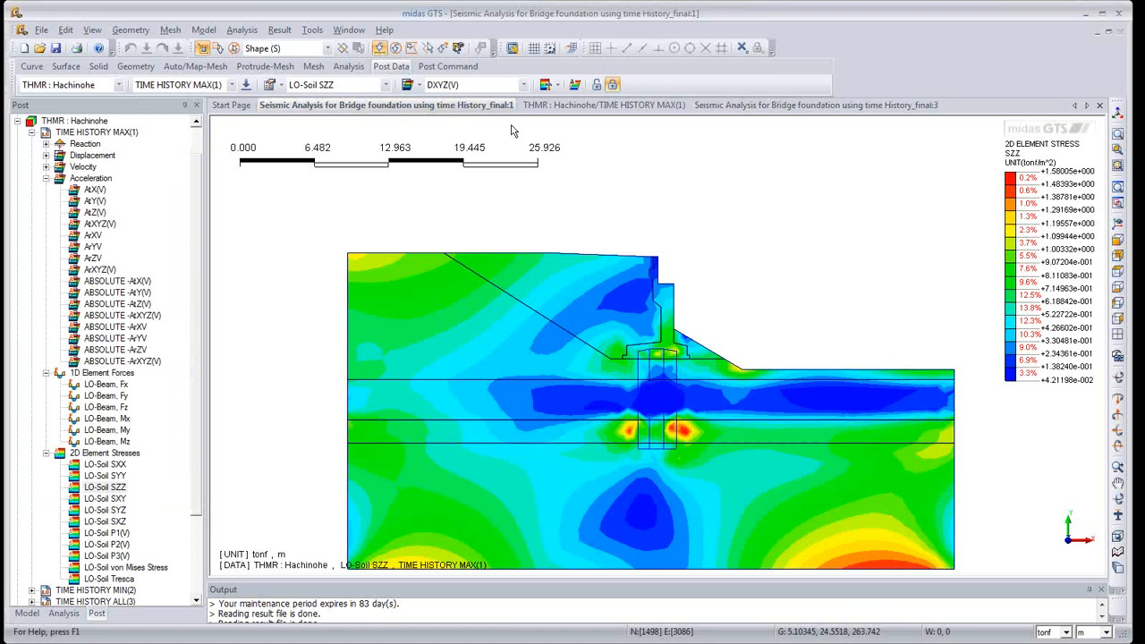
pyautogui.click(637, 106)
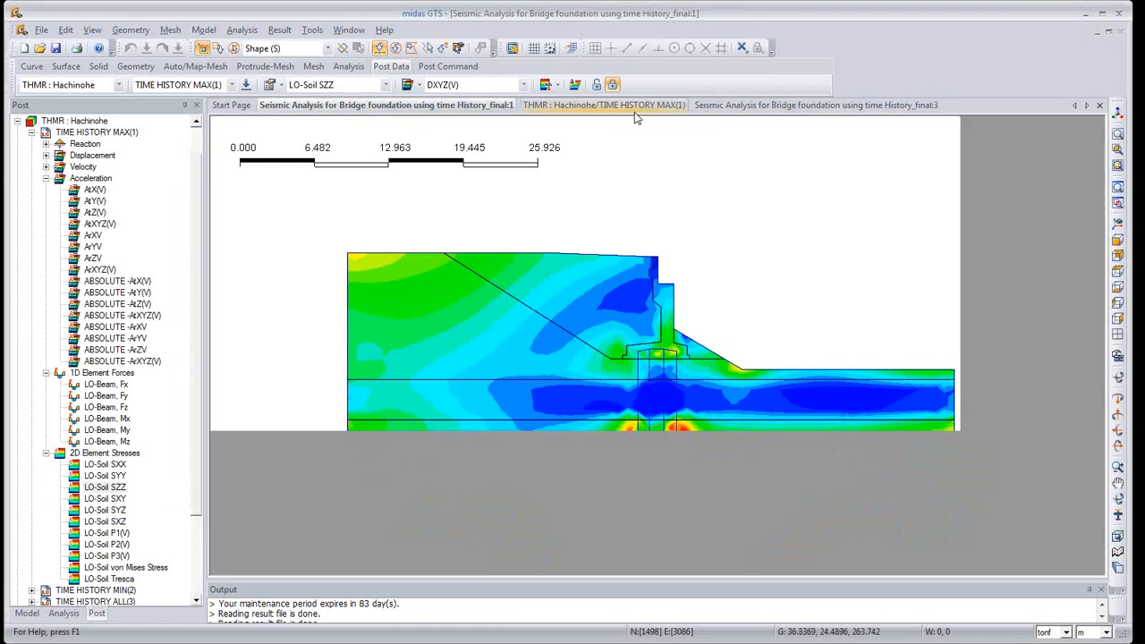